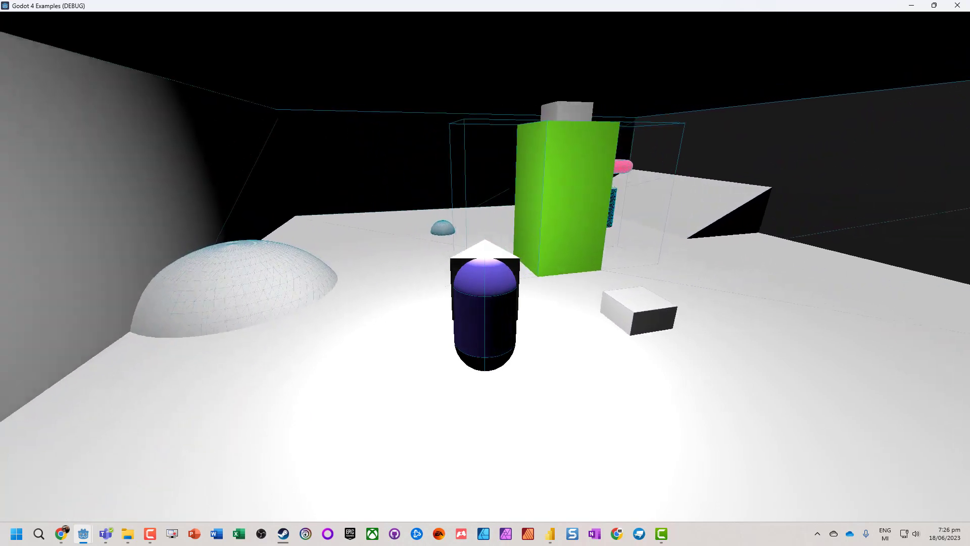
# - Move the character around the running level to view the green door and surrounding objects from different sides
pyautogui.press('w')
pyautogui.press('s')
pyautogui.press('w')
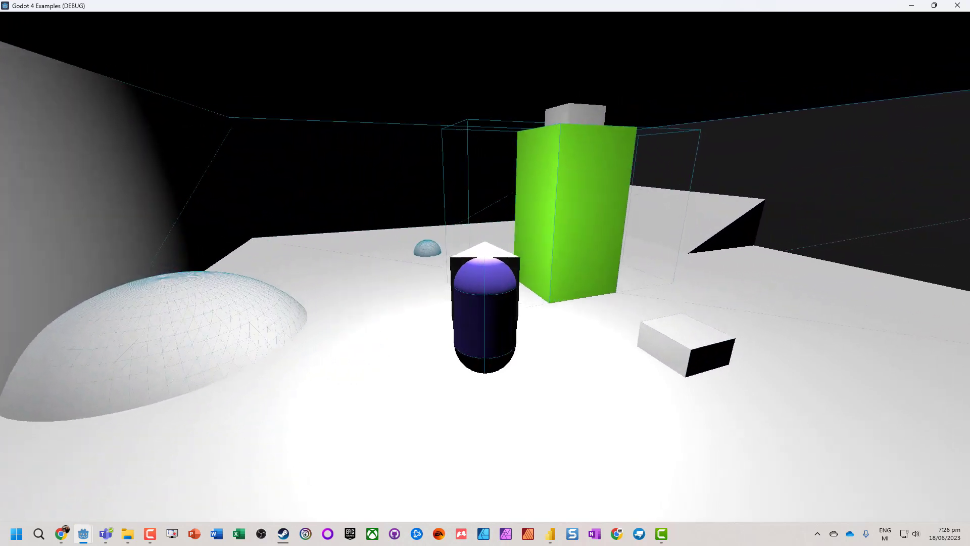
pyautogui.press('d')
pyautogui.press('d')
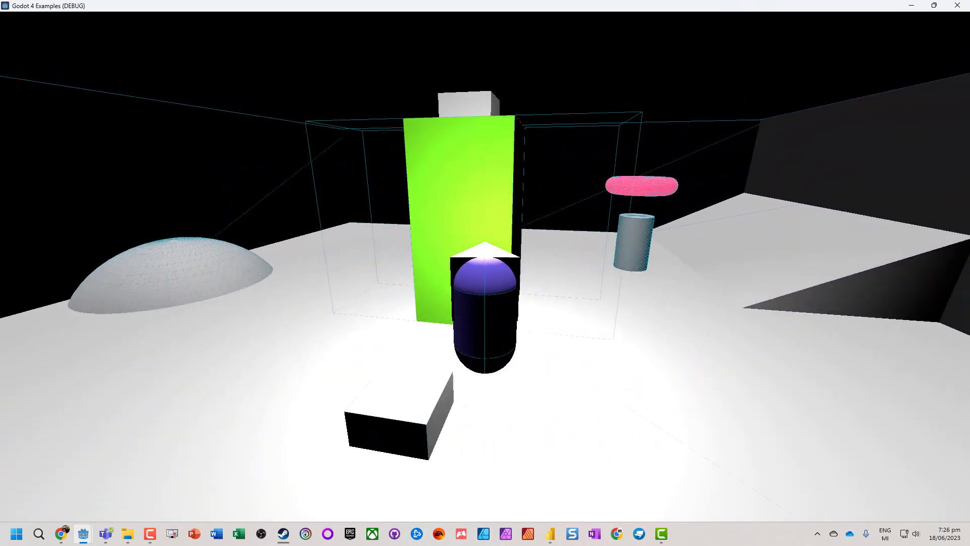
pyautogui.press('a')
pyautogui.press('a')
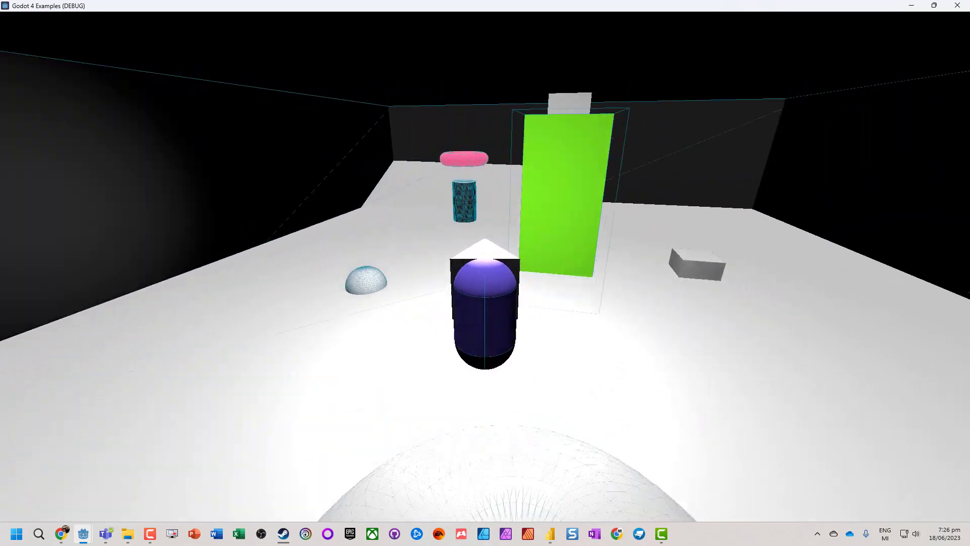
pyautogui.press('w')
pyautogui.press('d')
pyautogui.press('d')
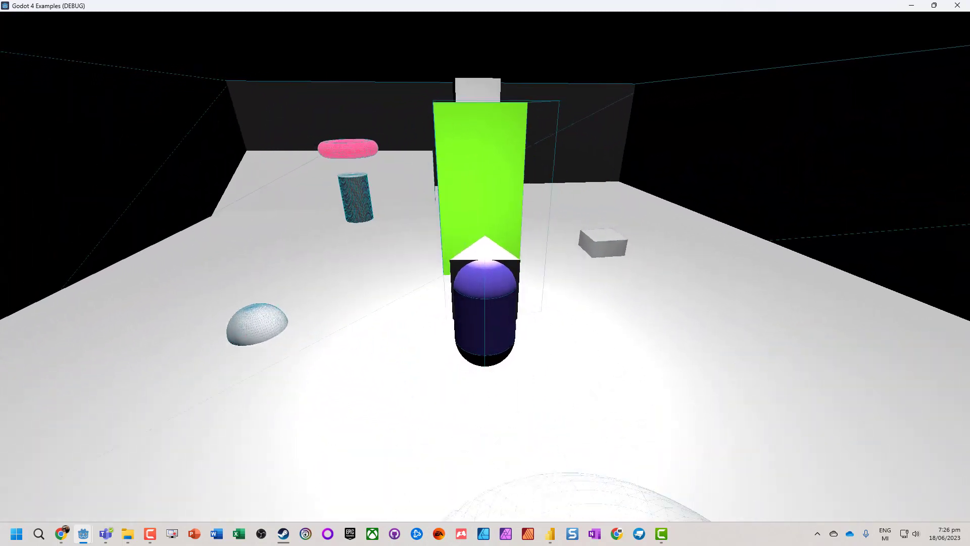
pyautogui.press('a')
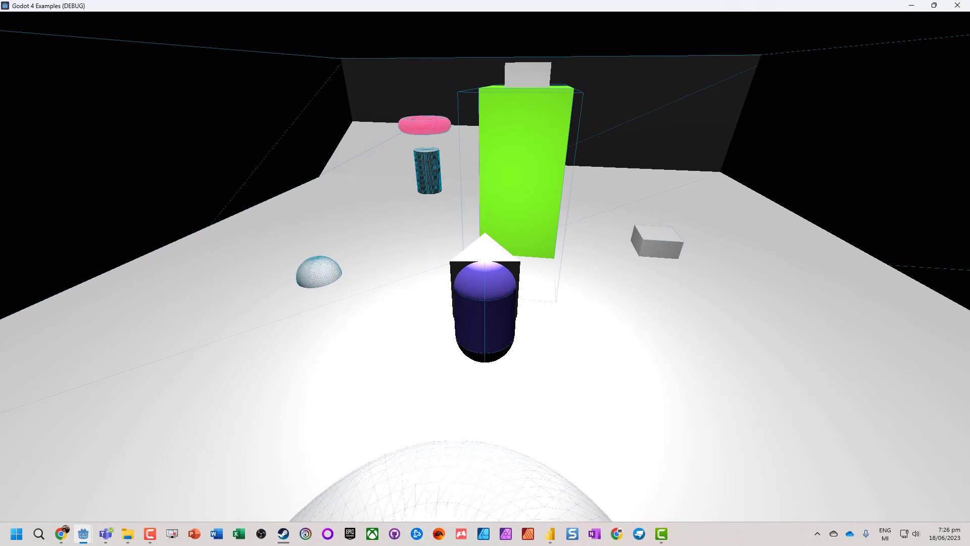
pyautogui.press('s')
pyautogui.press('w')
pyautogui.press('d')
pyautogui.press('a')
# - Walk the character past the green sliding door, back away, and sidestep in front of it to observe its movement
pyautogui.press('w')
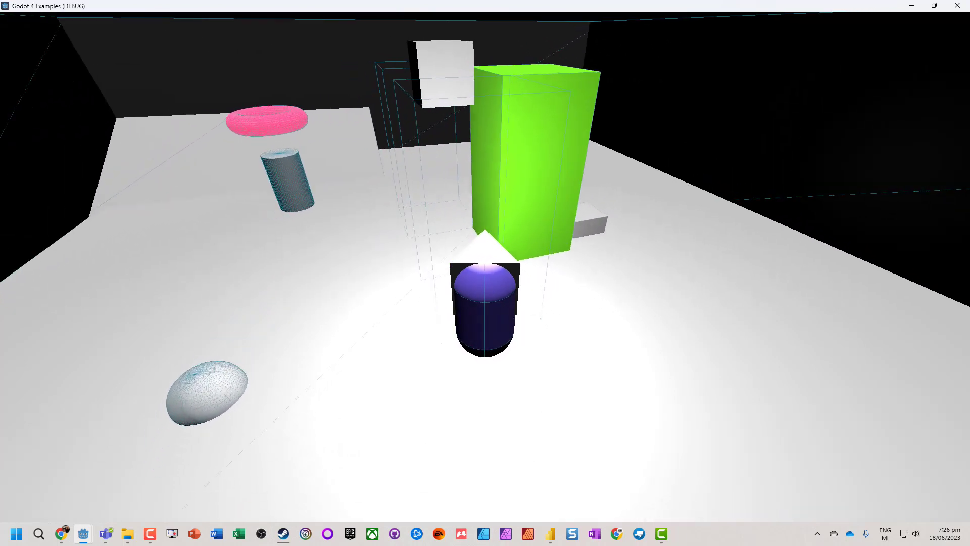
pyautogui.press('w')
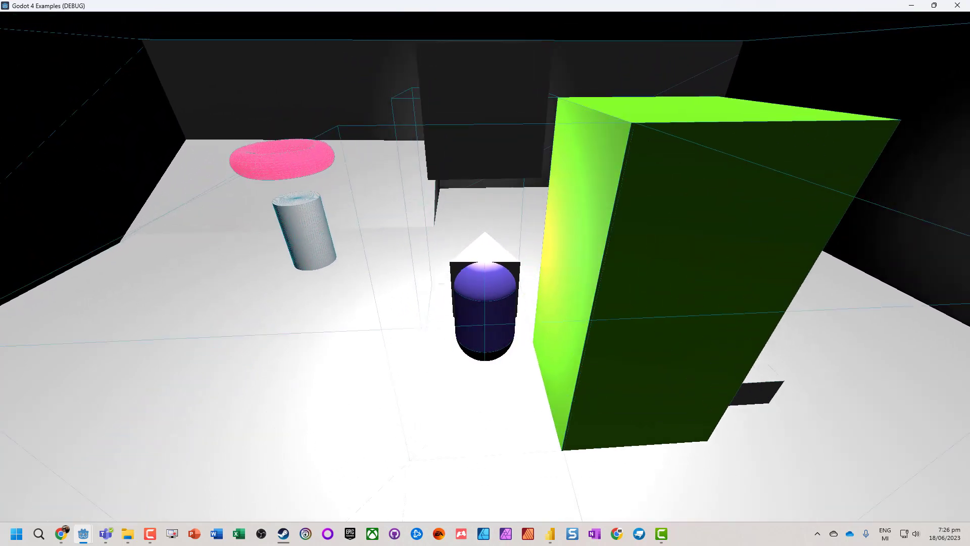
pyautogui.press('d')
pyautogui.press('s')
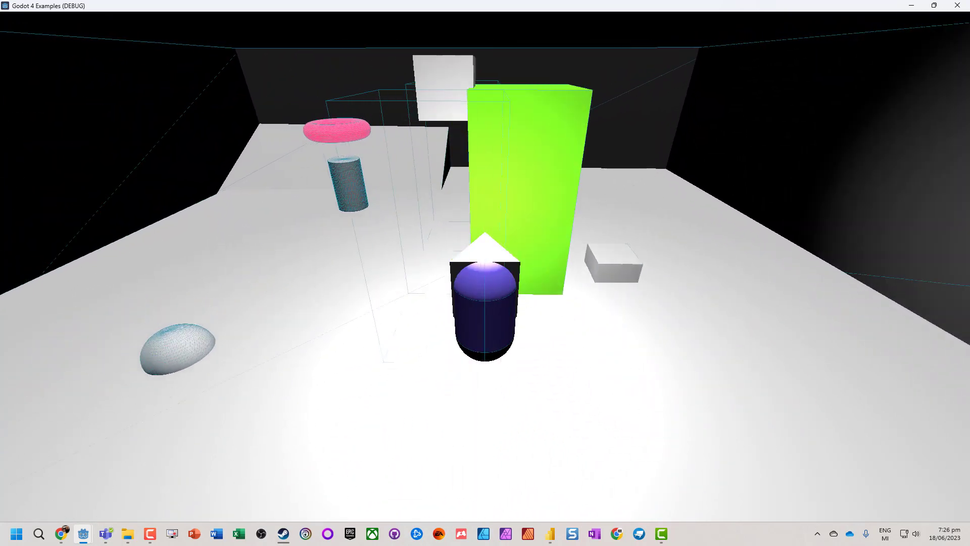
pyautogui.press('d')
pyautogui.press('a')
pyautogui.press('d')
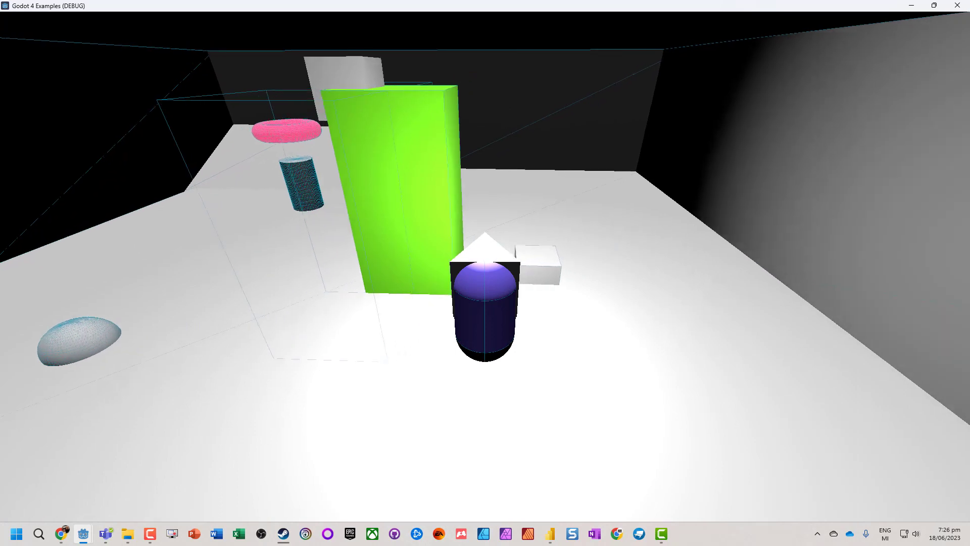
pyautogui.press('a')
pyautogui.press('d')
pyautogui.press('a')
pyautogui.press('d')
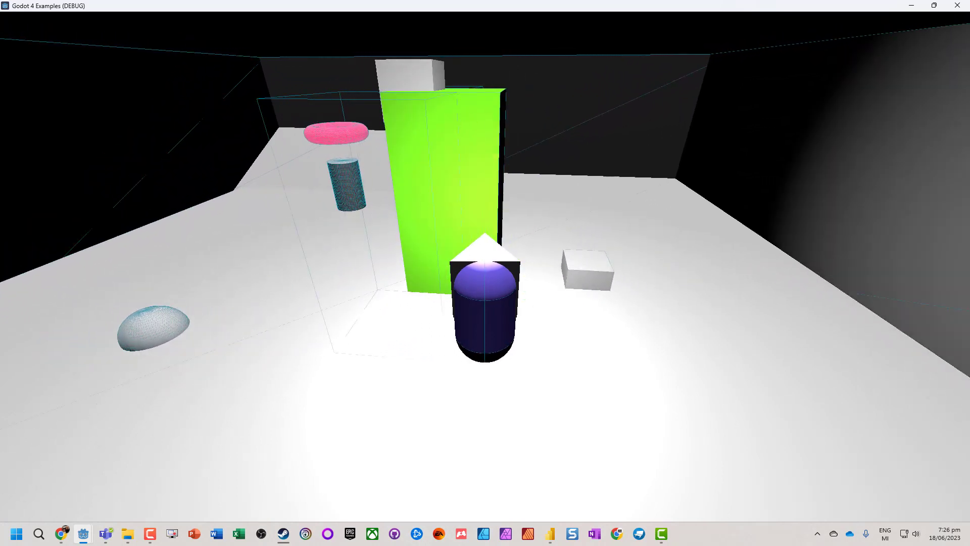
pyautogui.press('a')
pyautogui.press('a')
pyautogui.press('d')
pyautogui.press('a')
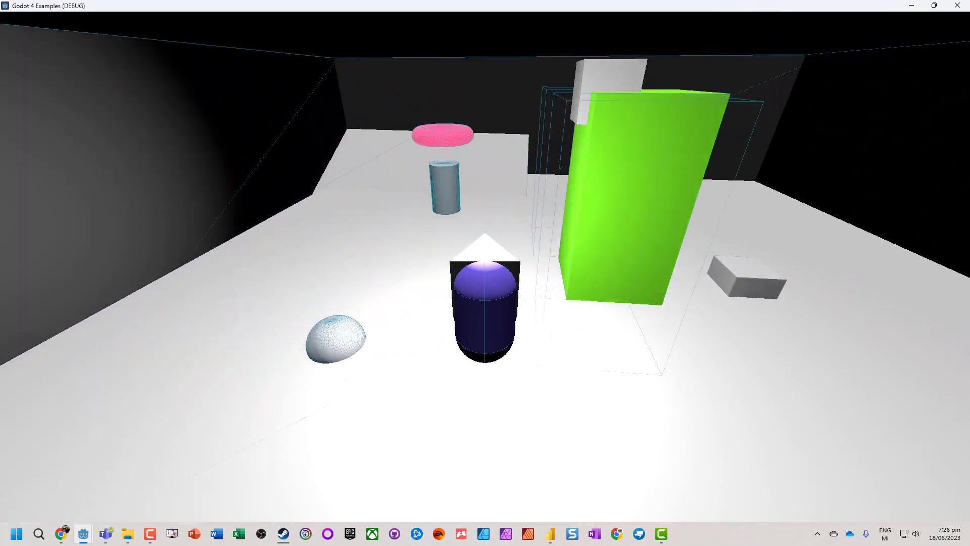
# - Approach the green sliding door again, sidestep in its opening, and retreat to test its response
pyautogui.press('w')
pyautogui.press('d')
pyautogui.press('a')
pyautogui.press('d')
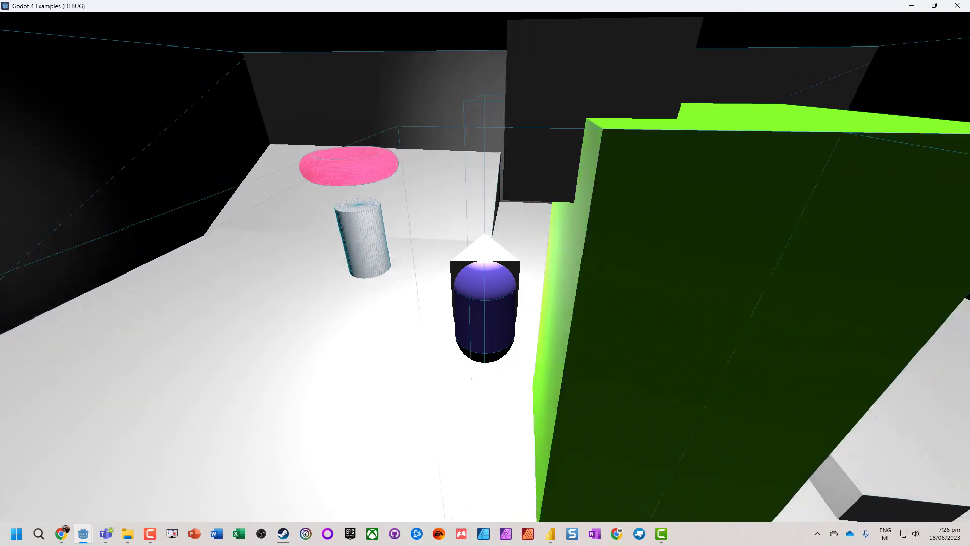
pyautogui.press('a')
pyautogui.press('d')
pyautogui.press('a')
pyautogui.press('d')
pyautogui.press('a')
pyautogui.press('s')
pyautogui.press('s')
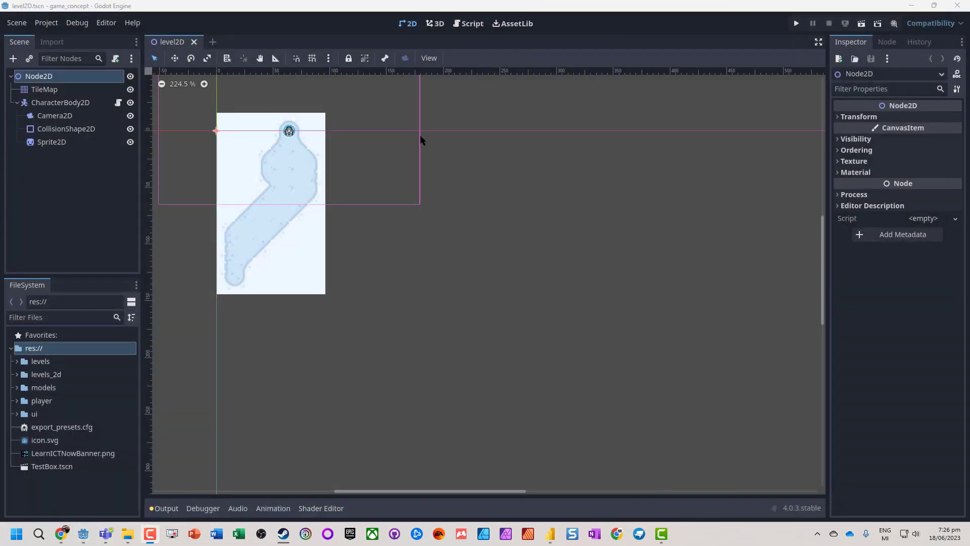
# - Create a folder named sliding_door in the project's res:// root
pyautogui.rightClick(31, 352)
pyautogui.moveTo(105, 448)
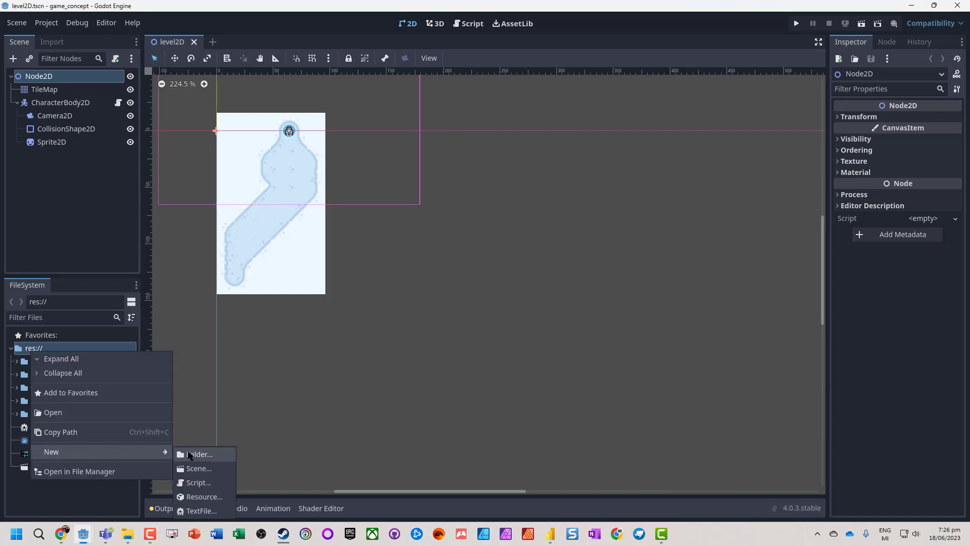
pyautogui.click(187, 450)
pyautogui.write('sliding')
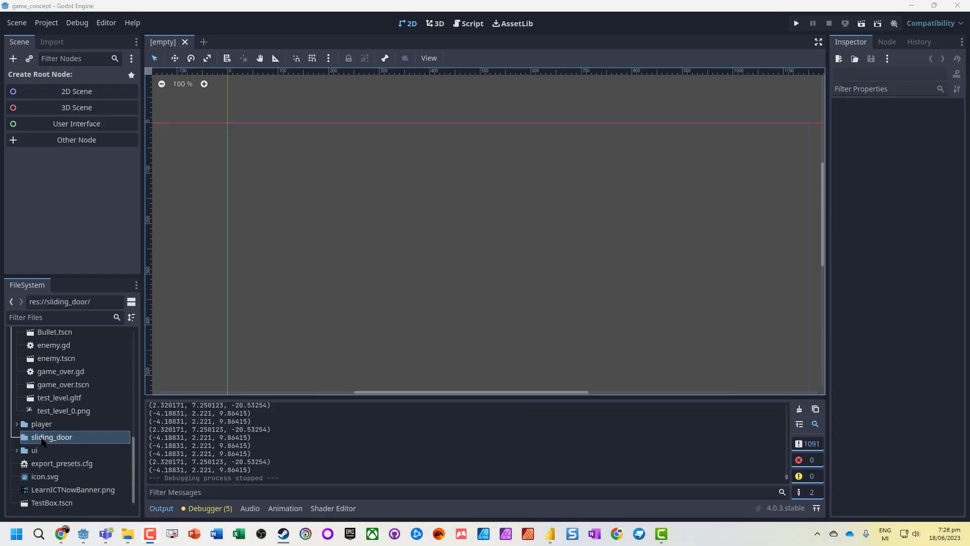
# - Create a 3D scene named Test_Env inside the sliding_door folder
pyautogui.rightClick(38, 436)
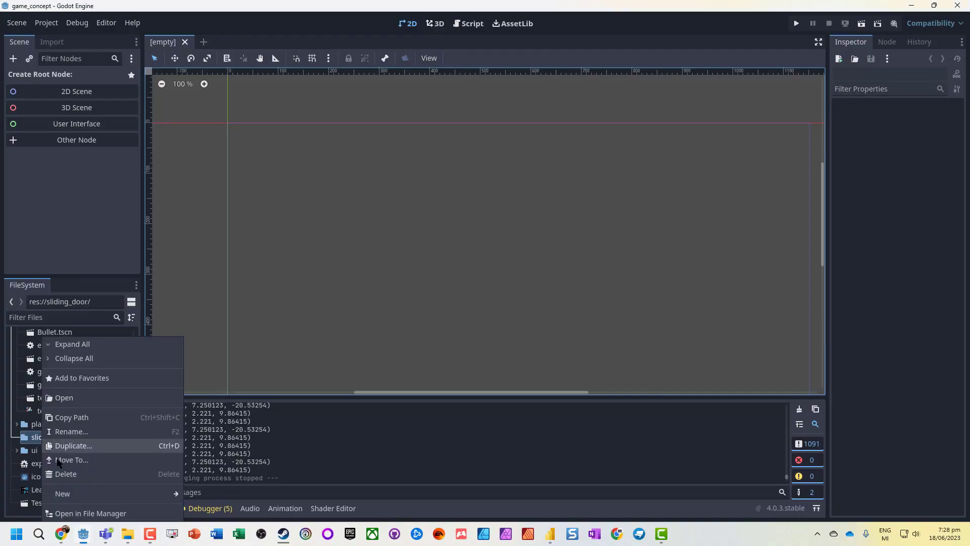
pyautogui.moveTo(121, 493)
pyautogui.click(207, 471)
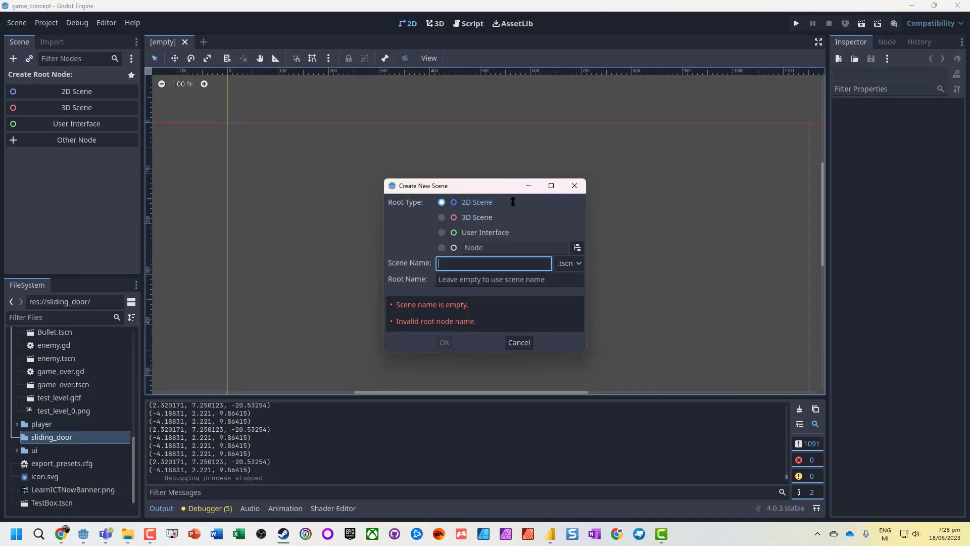
pyautogui.click(464, 217)
pyautogui.click(450, 262)
pyautogui.write('Test_Env')
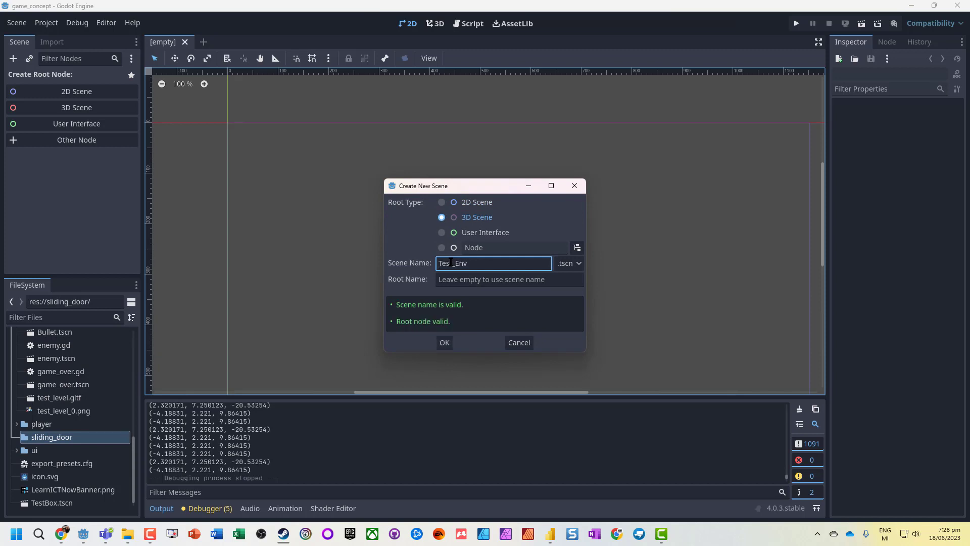
pyautogui.press('Return')
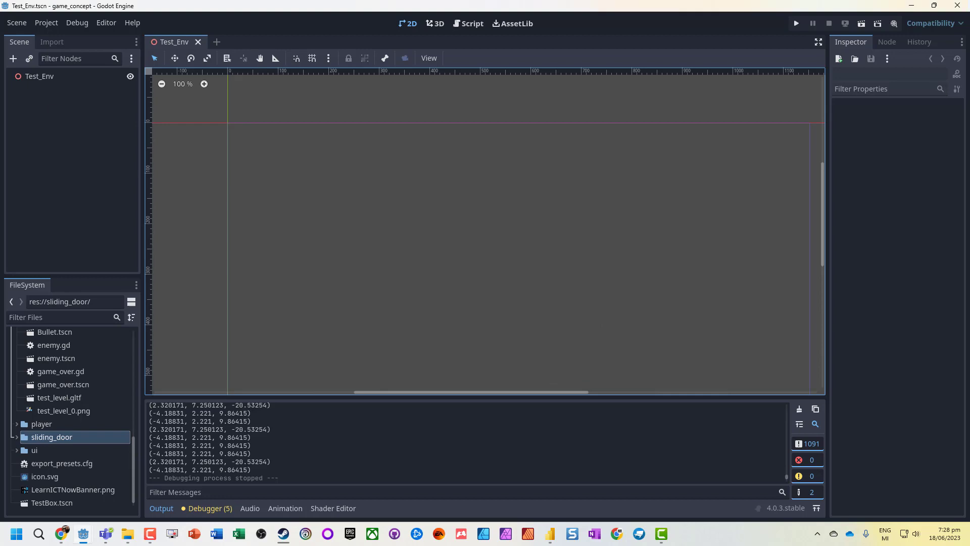
# - Add a DirectionalLight3D under Test_Env, raise it above the origin and rotate it to shine straight down
pyautogui.rightClick(49, 80)
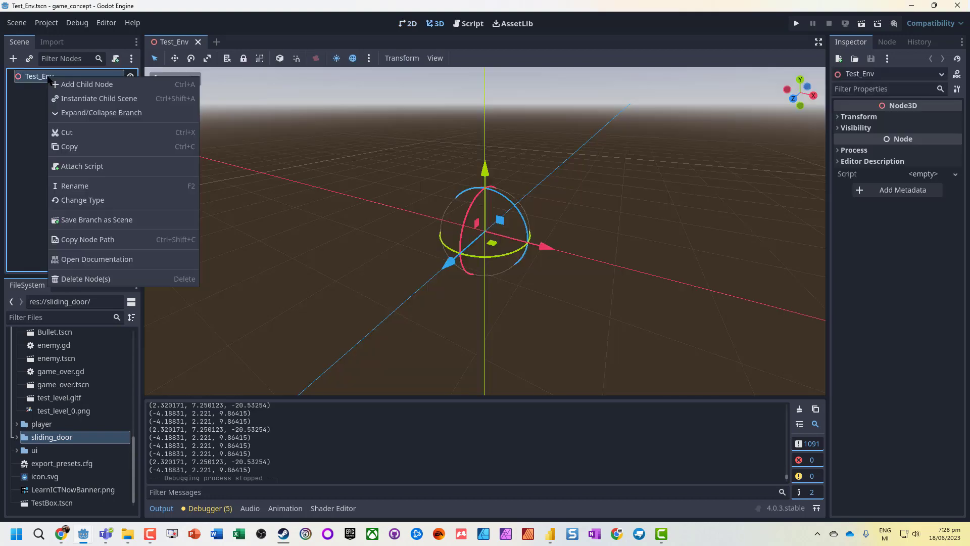
pyautogui.click(64, 84)
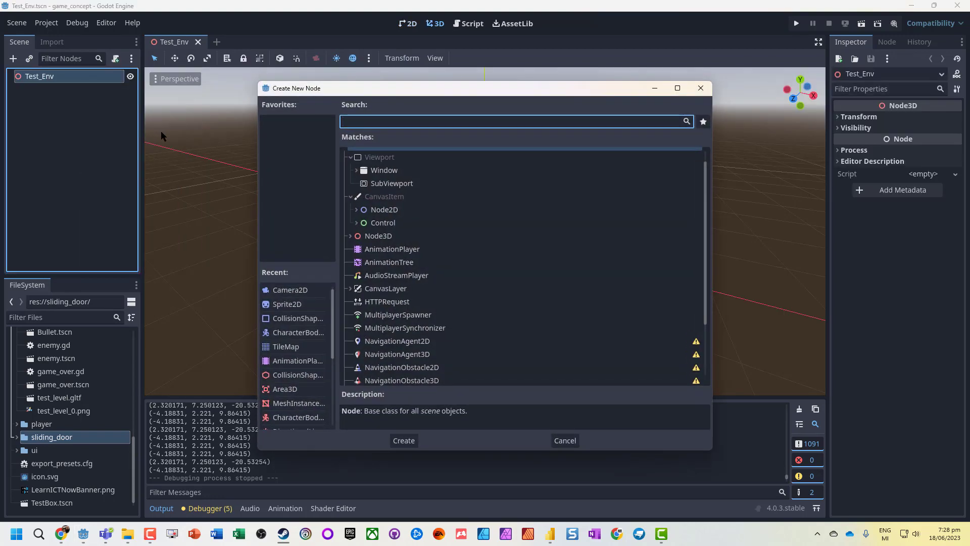
pyautogui.write('dic')
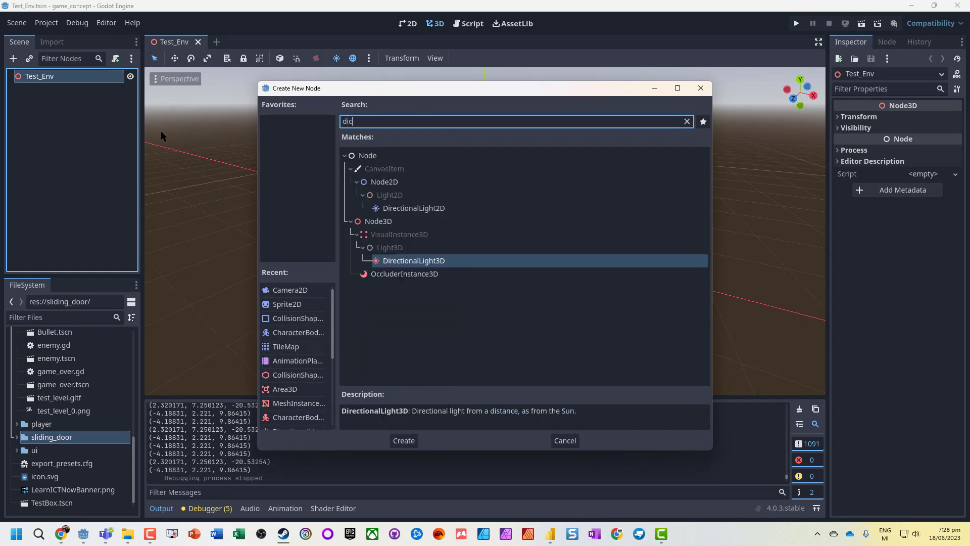
pyautogui.press('Return')
pyautogui.scroll(-3, 579, 238)
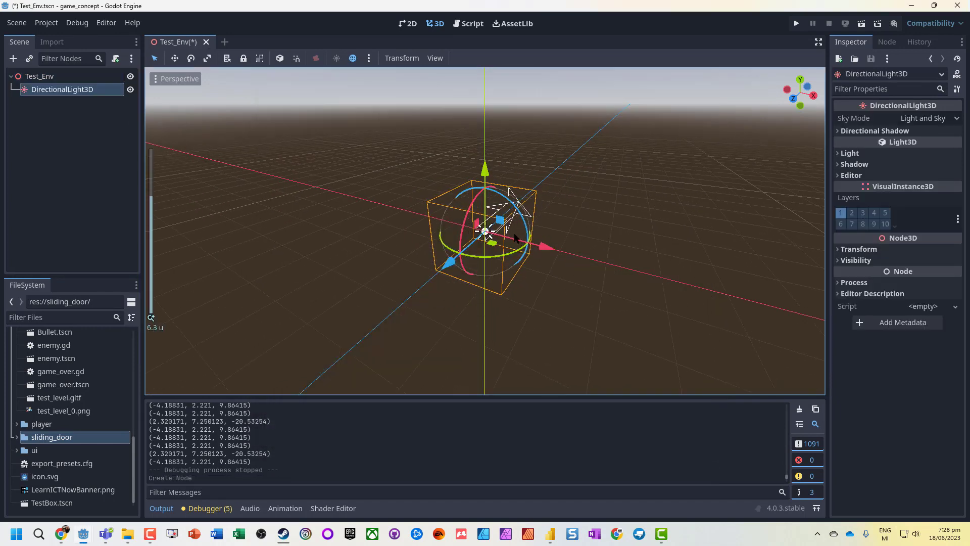
pyautogui.moveTo(487, 169); pyautogui.dragTo(571, 92)
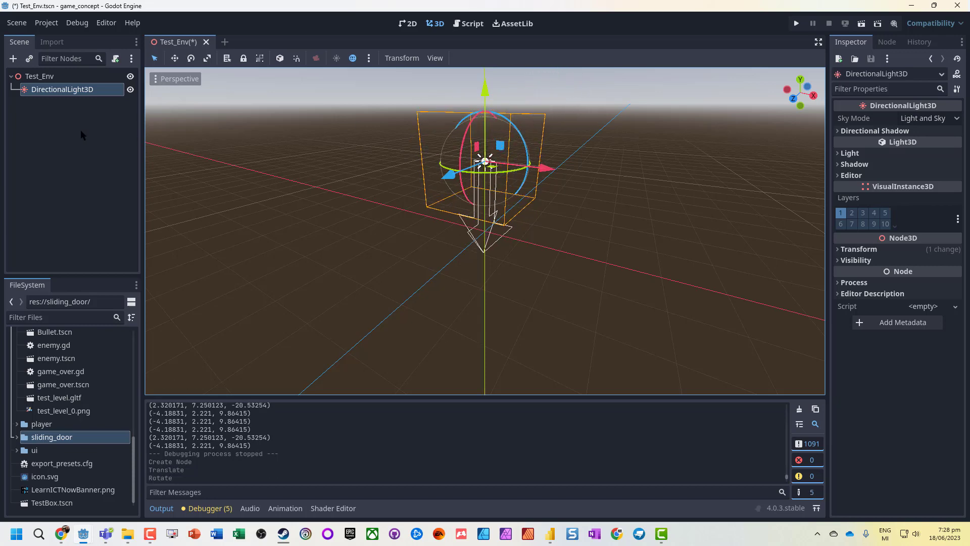
# - Add a StaticBody3D as a child of the Test_Env root node
pyautogui.rightClick(45, 77)
pyautogui.click(61, 88)
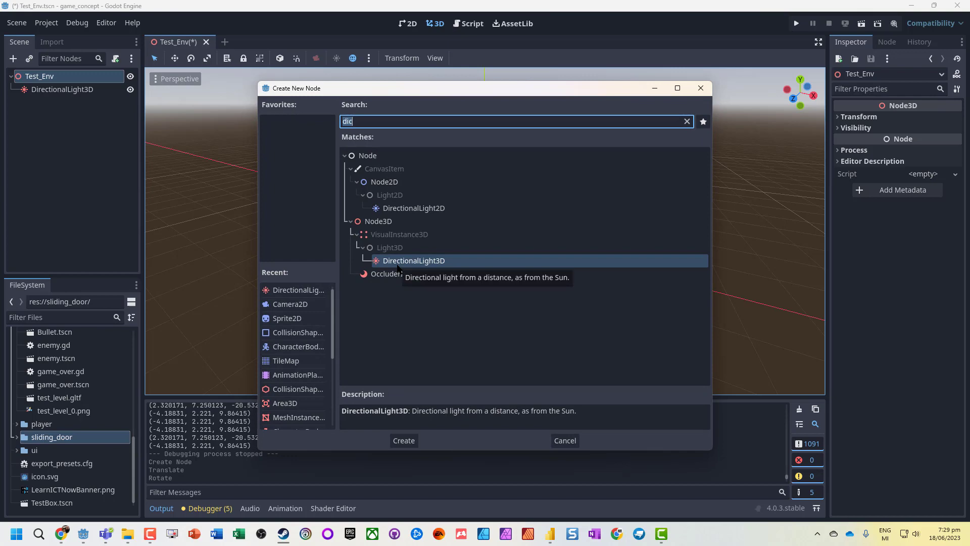
pyautogui.write('coll')
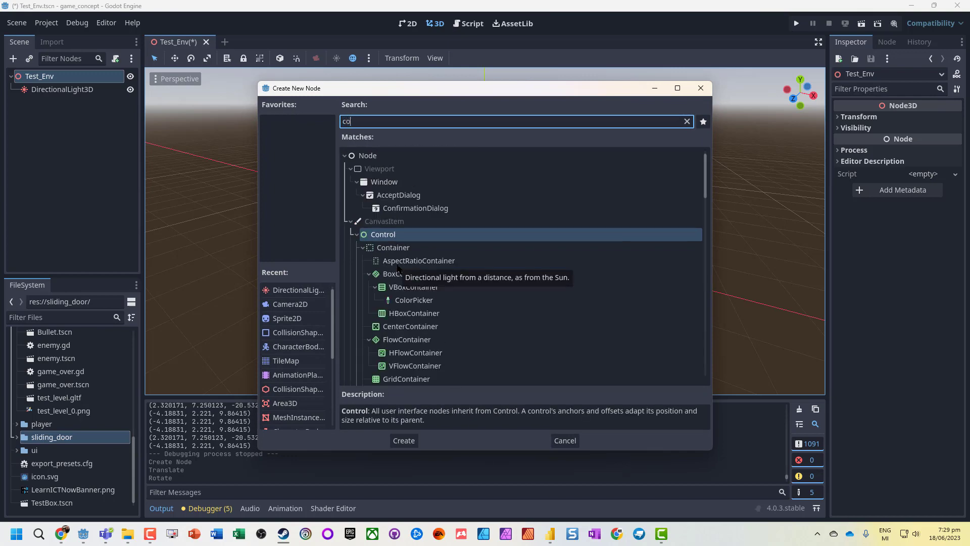
pyautogui.press('BackSpace')
pyautogui.press('BackSpace')
pyautogui.press('BackSpace')
pyautogui.press('BackSpace')
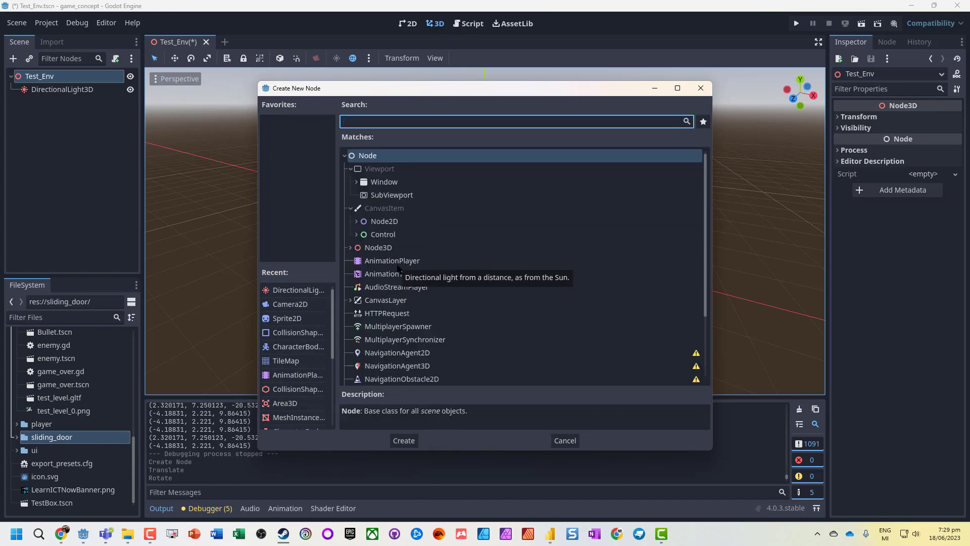
pyautogui.write('stat')
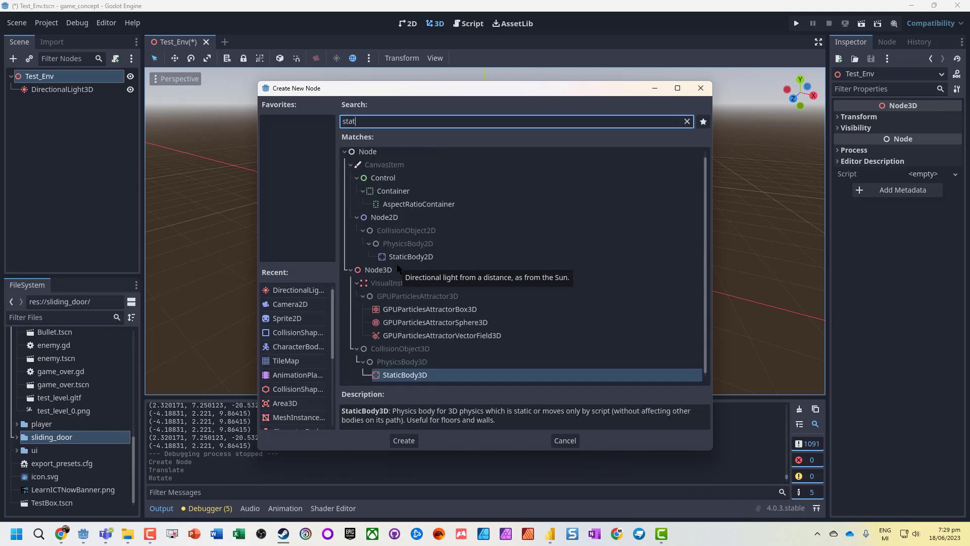
pyautogui.press('Return')
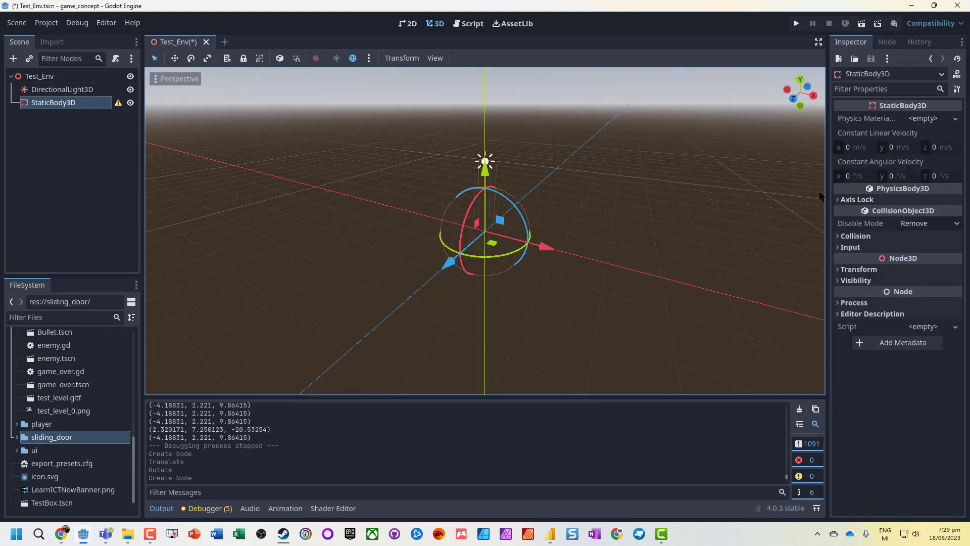
pyautogui.click(955, 119)
pyautogui.click(850, 118)
# - Add a CollisionShape3D as a child of the StaticBody3D
pyautogui.rightClick(65, 109)
pyautogui.click(109, 110)
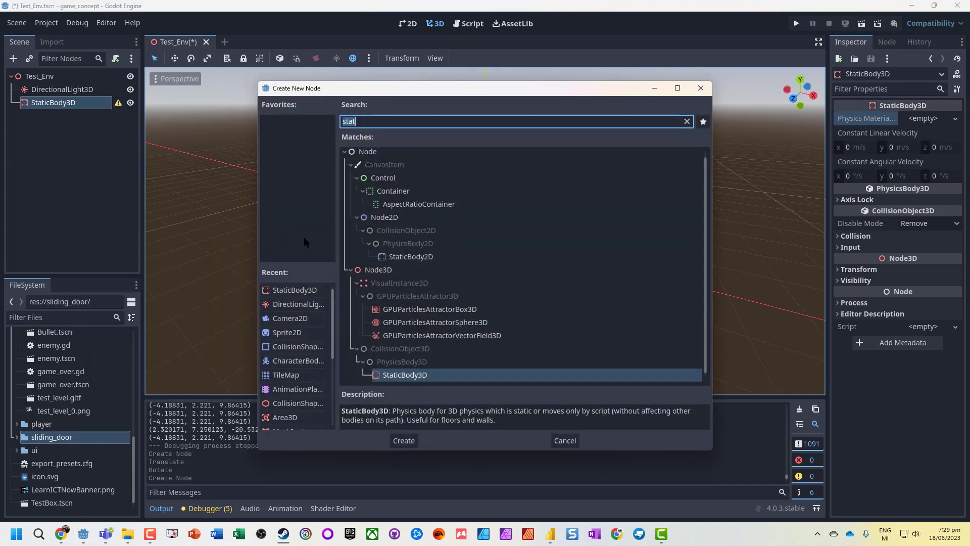
pyautogui.write('coll')
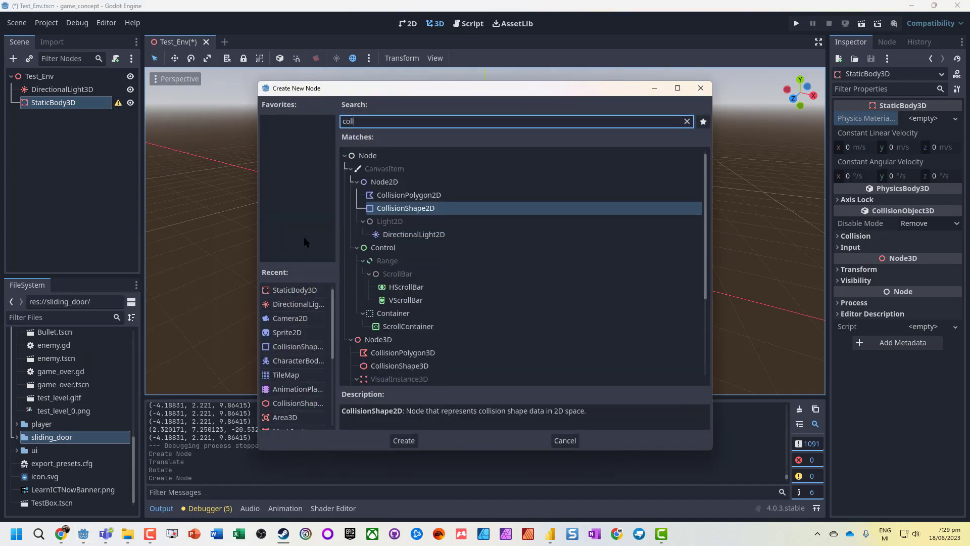
pyautogui.doubleClick(400, 365)
# - Add a MeshInstance3D as a child of the StaticBody3D
pyautogui.rightClick(54, 103)
pyautogui.click(101, 113)
pyautogui.write('mesh')
pyautogui.press('Return')
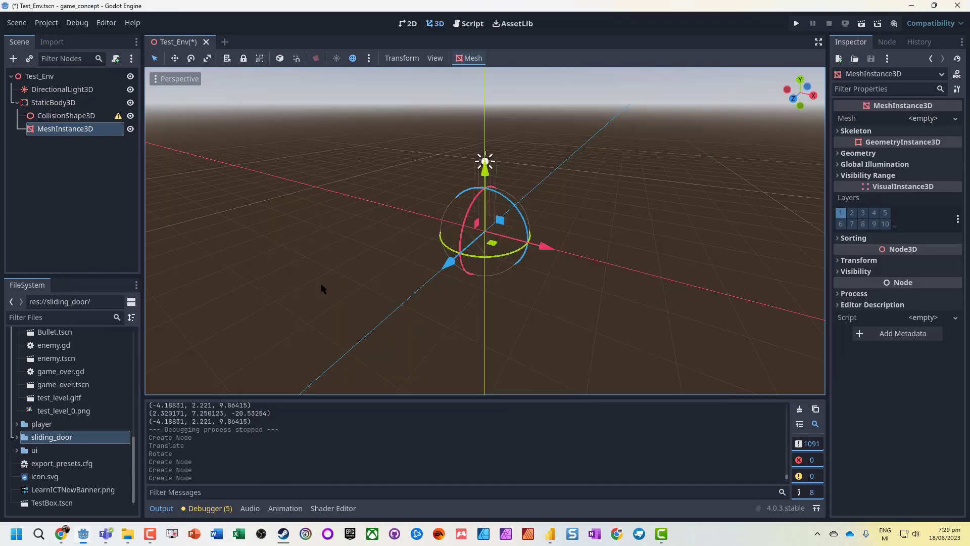
# - Assign a new WorldBoundaryShape3D as the shape of the CollisionShape3D
pyautogui.click(66, 116)
pyautogui.click(923, 118)
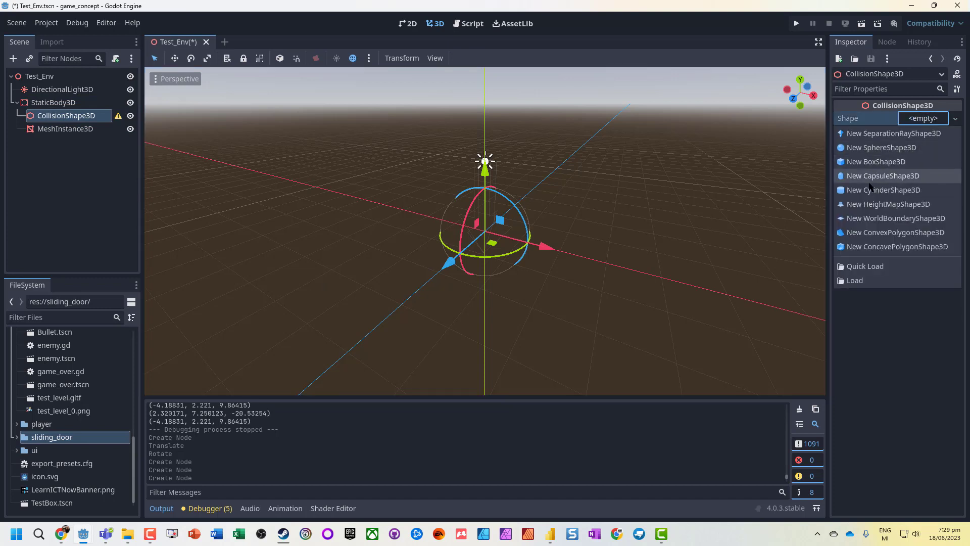
pyautogui.click(895, 218)
# - Assign a new PlaneMesh as the mesh of the MeshInstance3D under the StaticBody3D
pyautogui.click(60, 129)
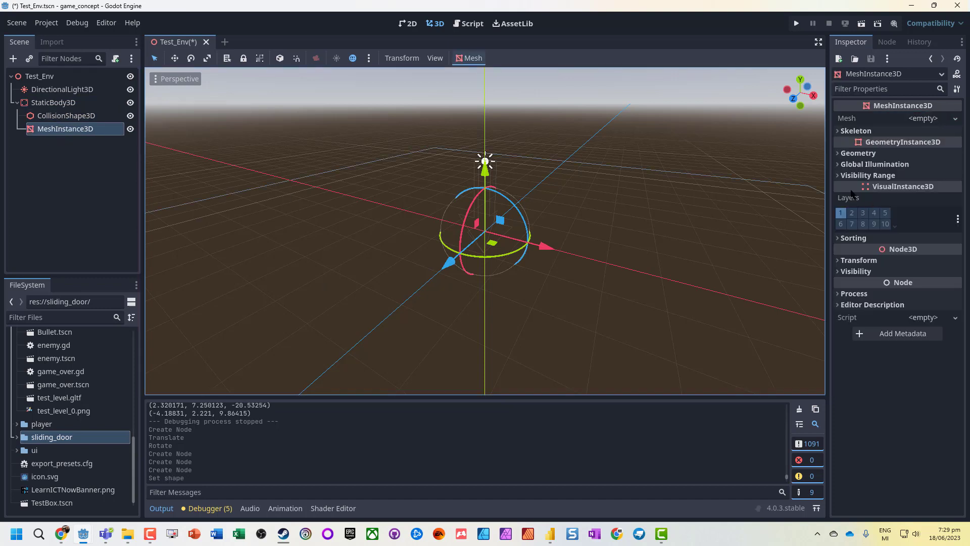
pyautogui.click(953, 120)
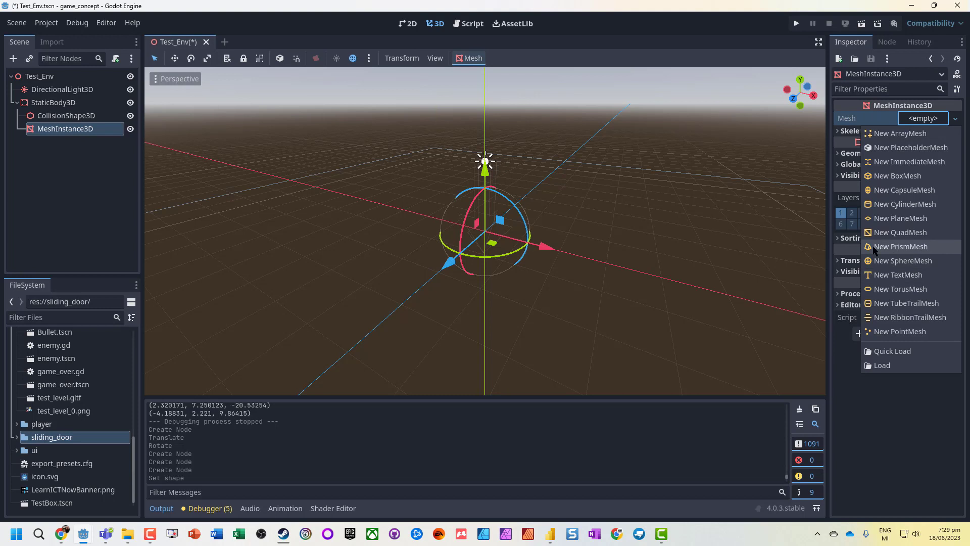
pyautogui.click(897, 219)
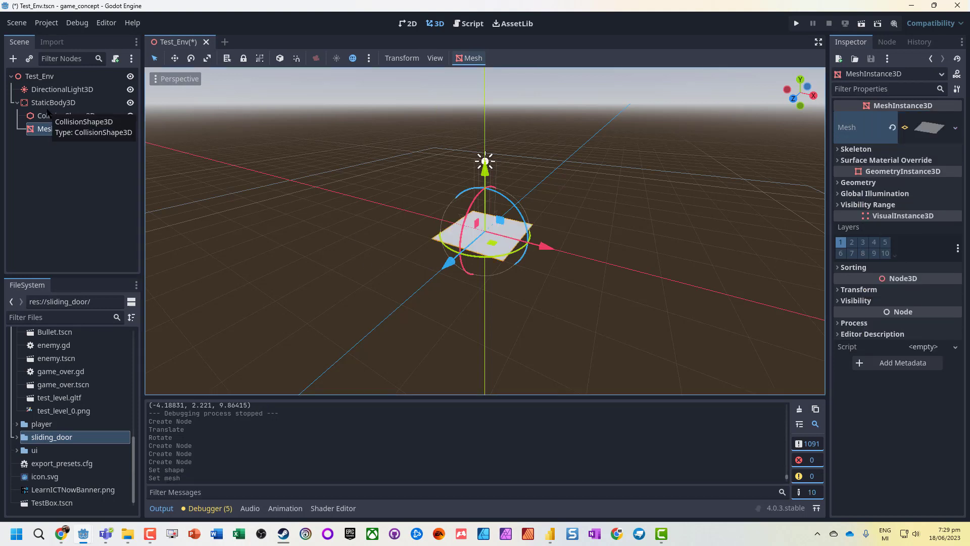
# - Run the current scene to test it, and close the game window
pyautogui.press('F6')
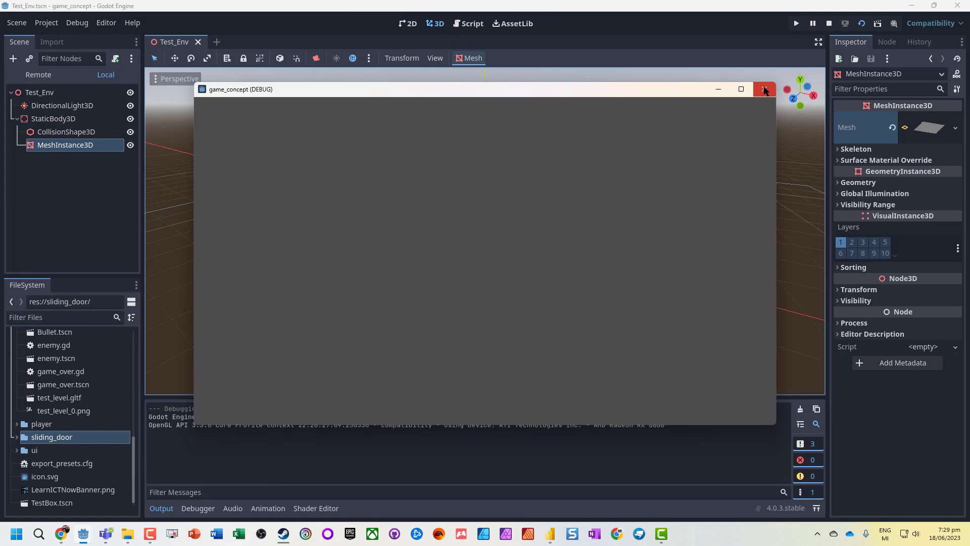
pyautogui.click(764, 89)
# - Instantiate player.tscn from the player folder under the Test_Env root and raise the Player above the floor plane
pyautogui.click(38, 76)
pyautogui.rightClick(41, 76)
pyautogui.click(23, 177)
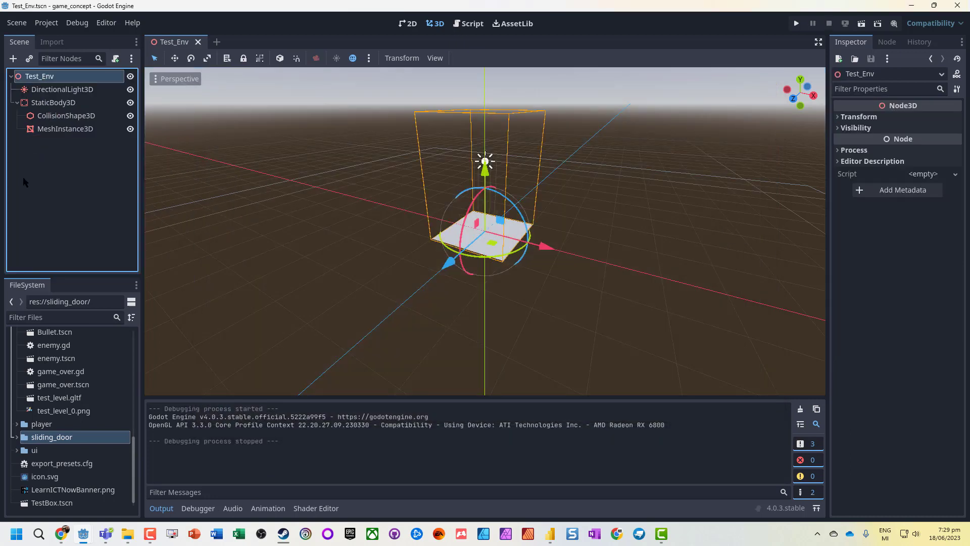
pyautogui.scroll(5, 40, 412)
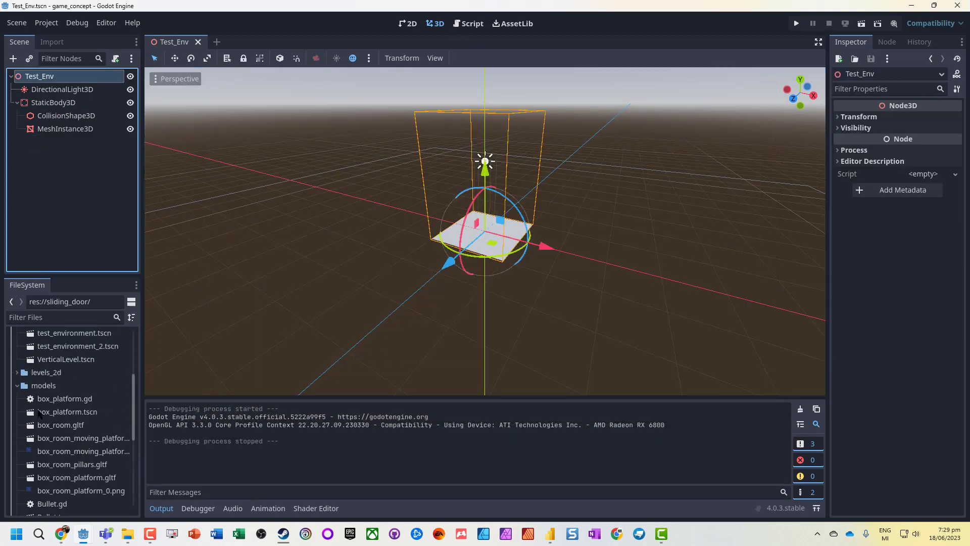
pyautogui.scroll(3, 39, 414)
pyautogui.click(16, 433)
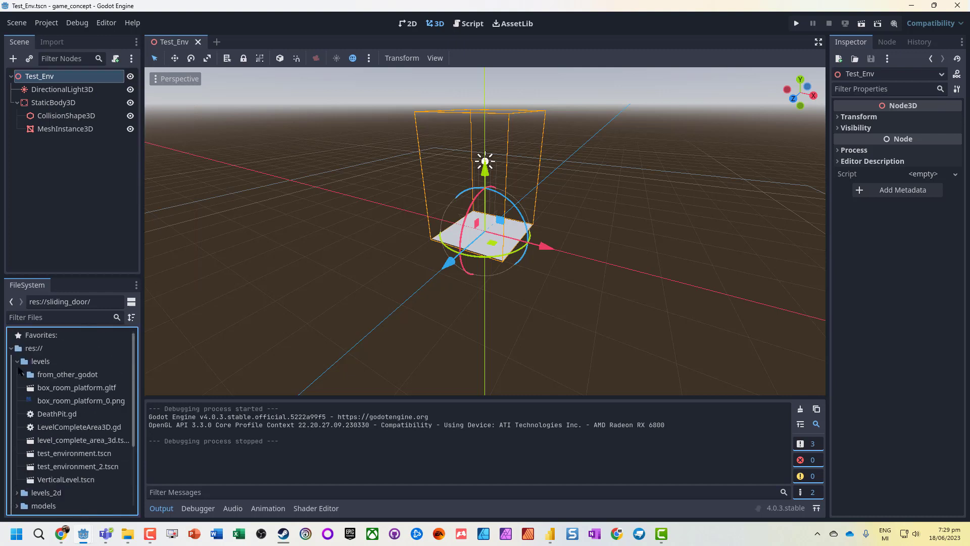
pyautogui.click(17, 362)
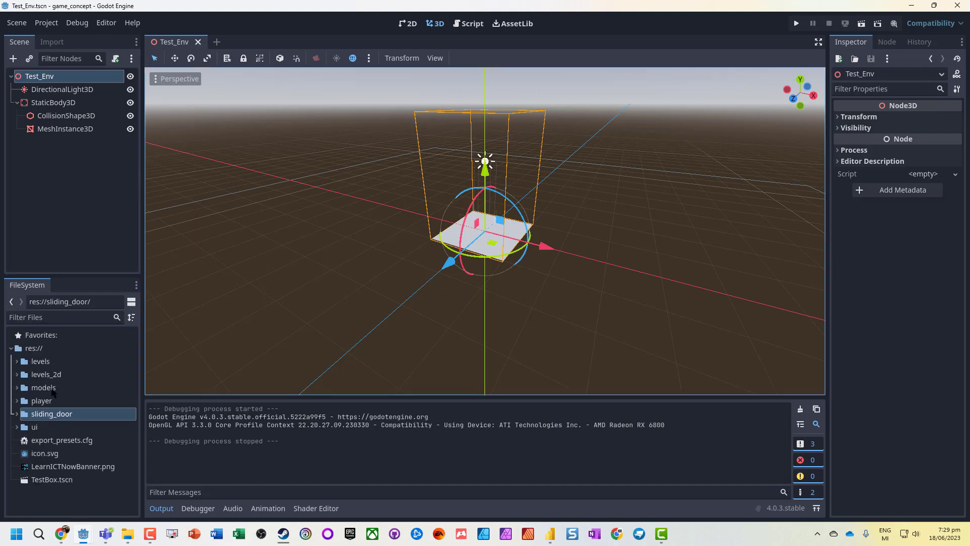
pyautogui.click(17, 400)
pyautogui.moveTo(56, 426); pyautogui.dragTo(30, 76)
pyautogui.moveTo(483, 169); pyautogui.dragTo(479, 114)
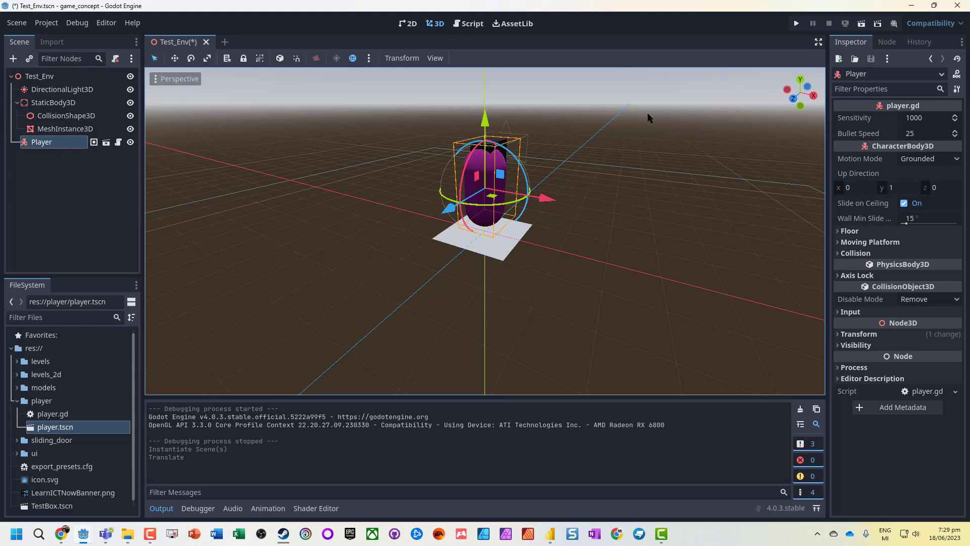
# - Set the scale of the StaticBody3D floor to 100 on all three axes
pyautogui.click(43, 103)
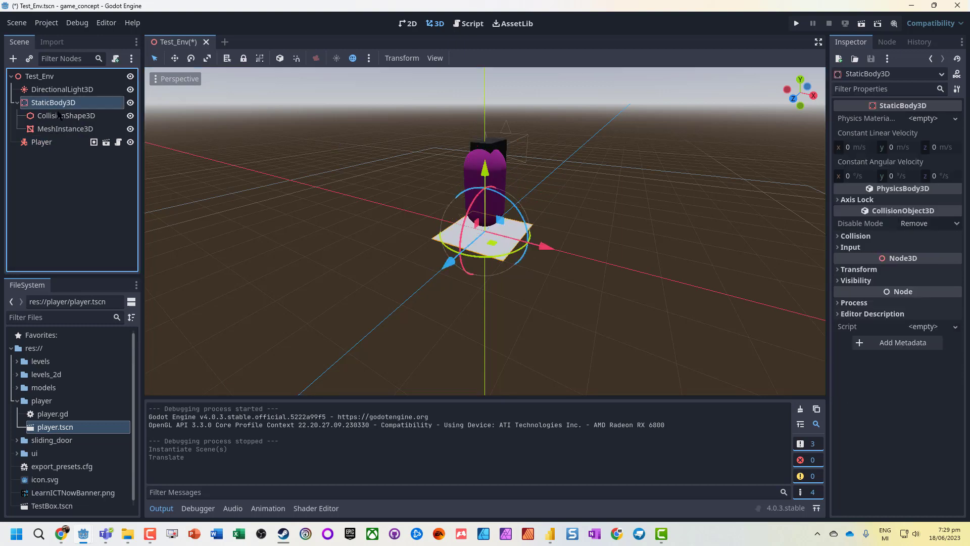
pyautogui.press('f')
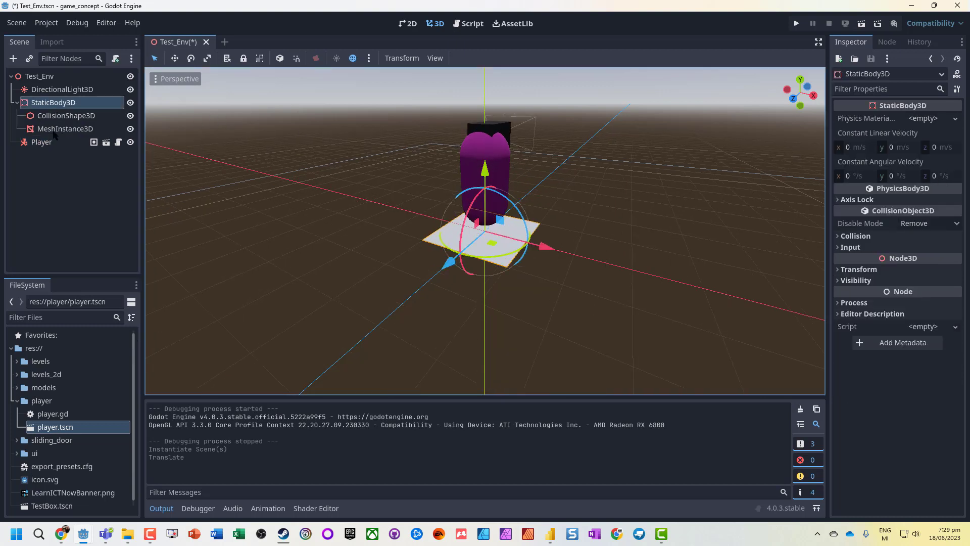
pyautogui.click(940, 120)
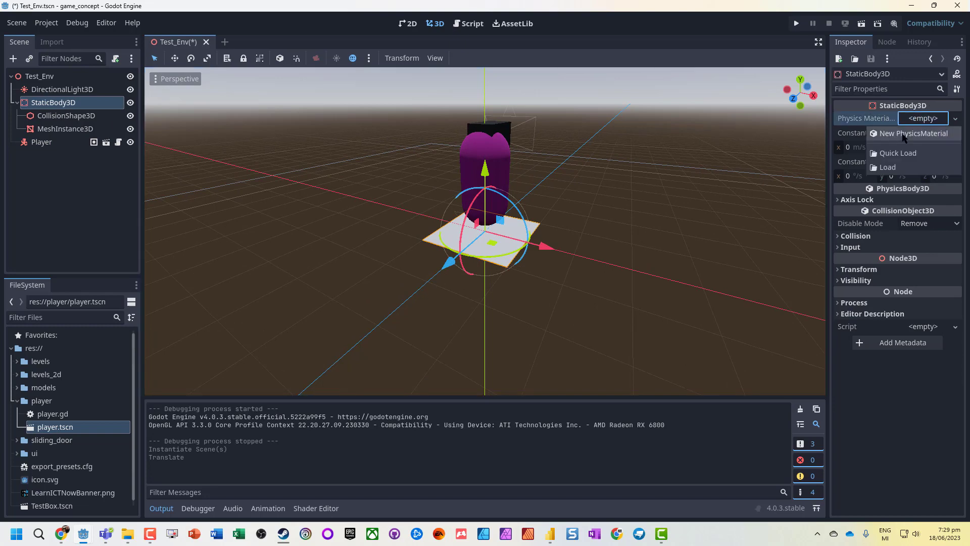
pyautogui.click(956, 121)
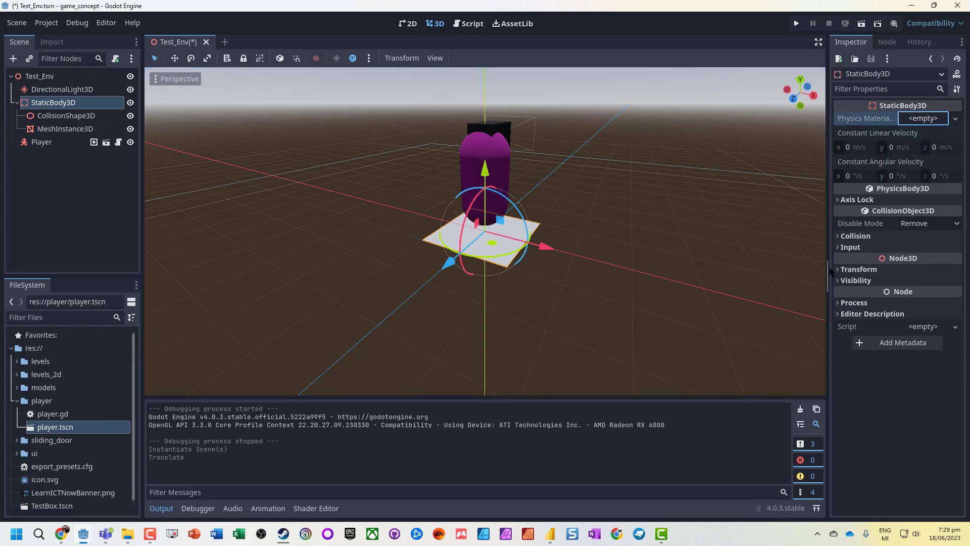
pyautogui.click(859, 269)
pyautogui.click(862, 355)
pyautogui.write('100')
pyautogui.press('Return')
pyautogui.scroll(-2, 758, 275)
# - Run the current scene, walk the player forward and backward on the floor, and quit the game
pyautogui.press('F6')
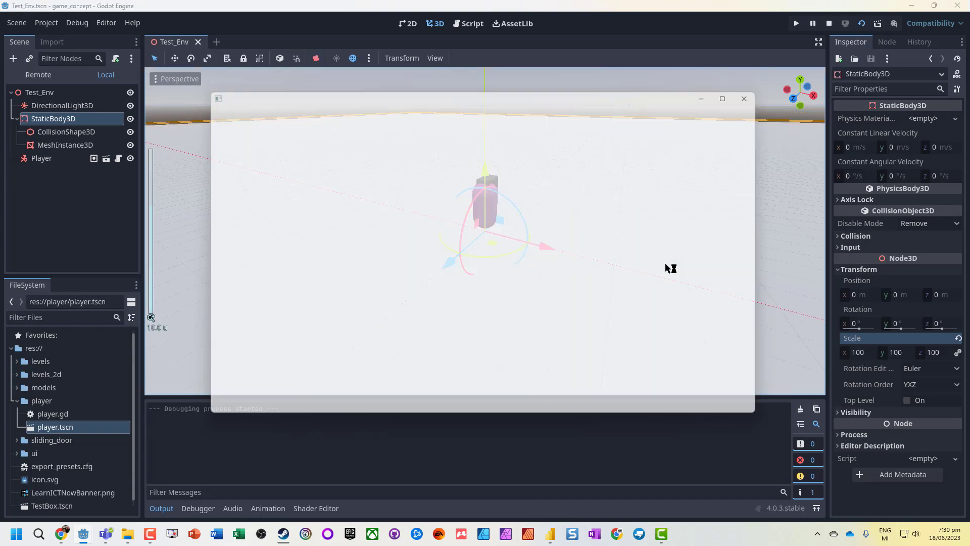
pyautogui.press('w')
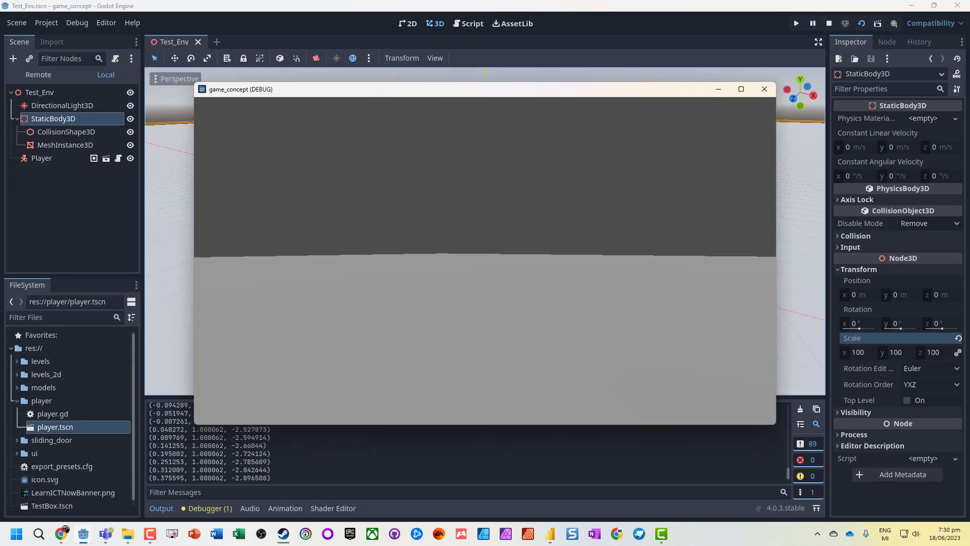
pyautogui.press('s')
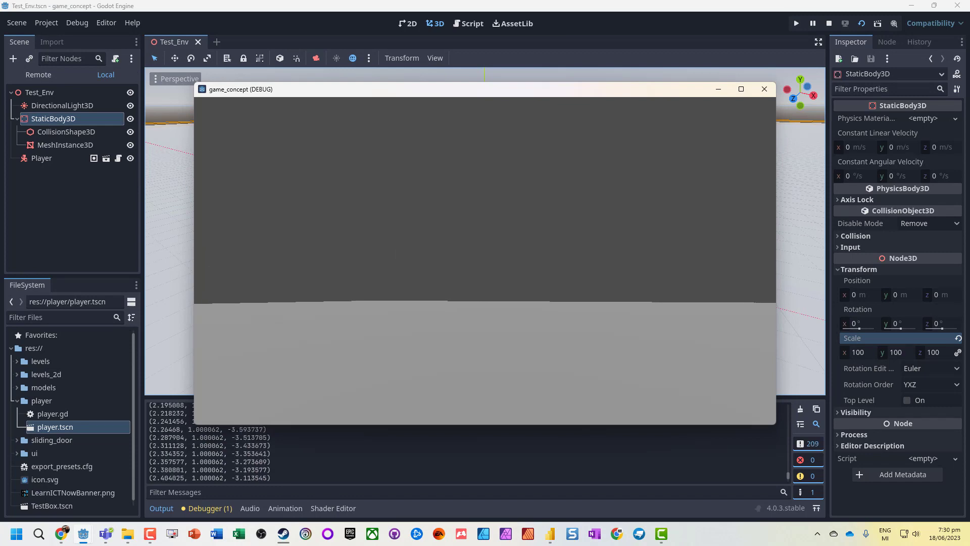
pyautogui.press('Escape')
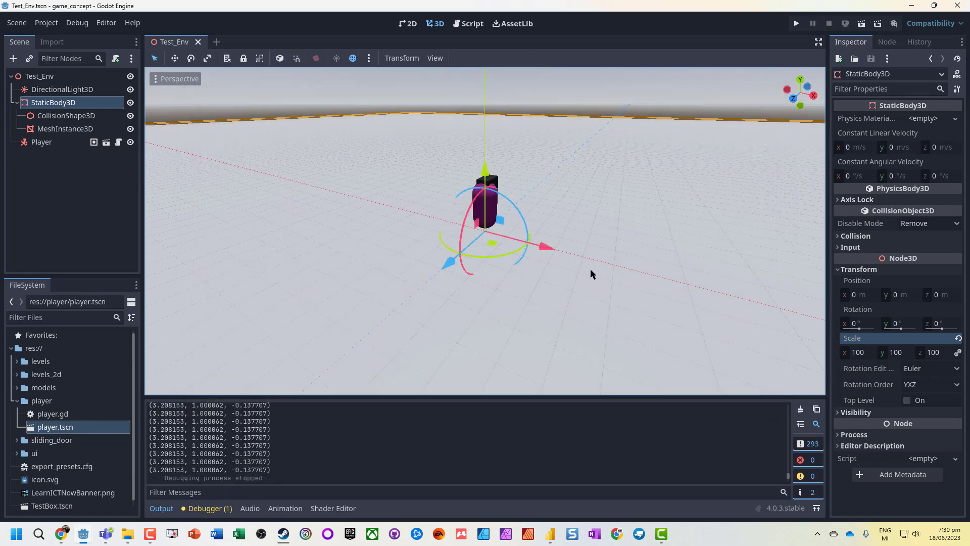
# - Set the scale of the StaticBody3D floor to 20 on all three axes
pyautogui.scroll(-6, 510, 190)
pyautogui.scroll(5, 519, 198)
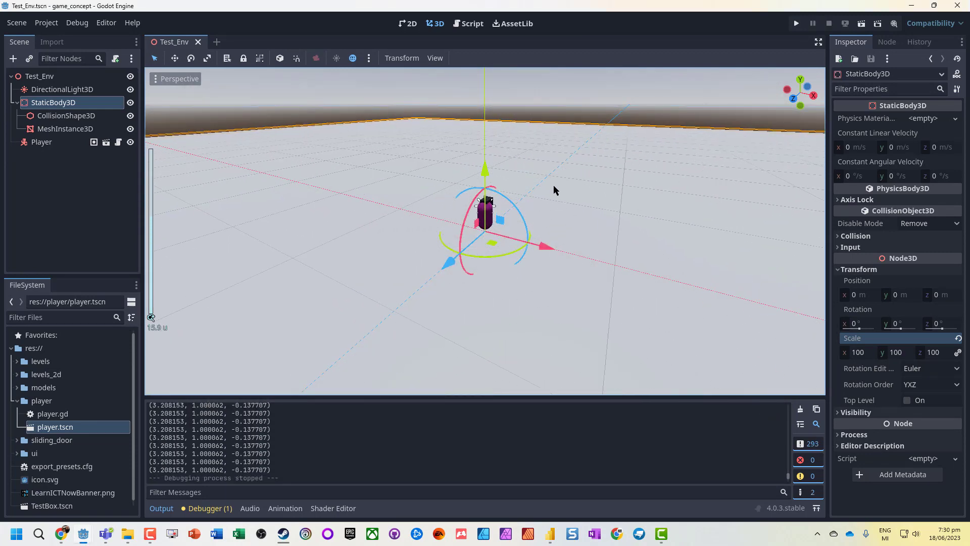
pyautogui.scroll(-4, 573, 246)
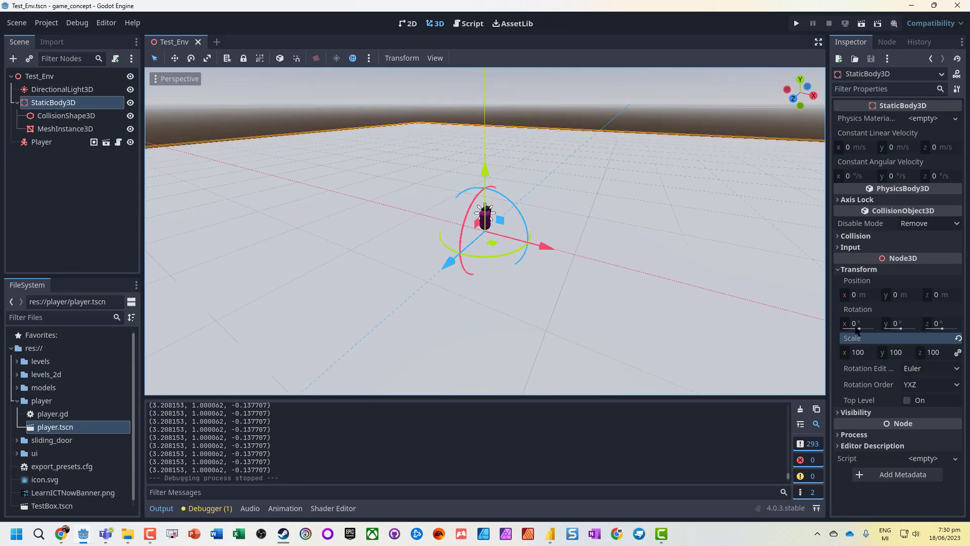
pyautogui.click(862, 357)
pyautogui.write('20')
pyautogui.press('Return')
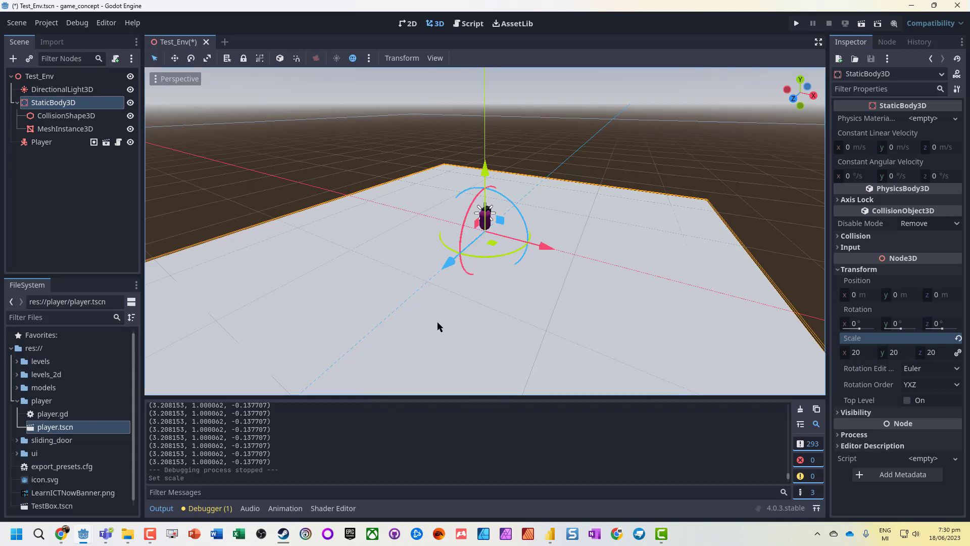
# - Add a Node3D as a child of the Test_Env root and rename it DoorTrigger
pyautogui.click(39, 78)
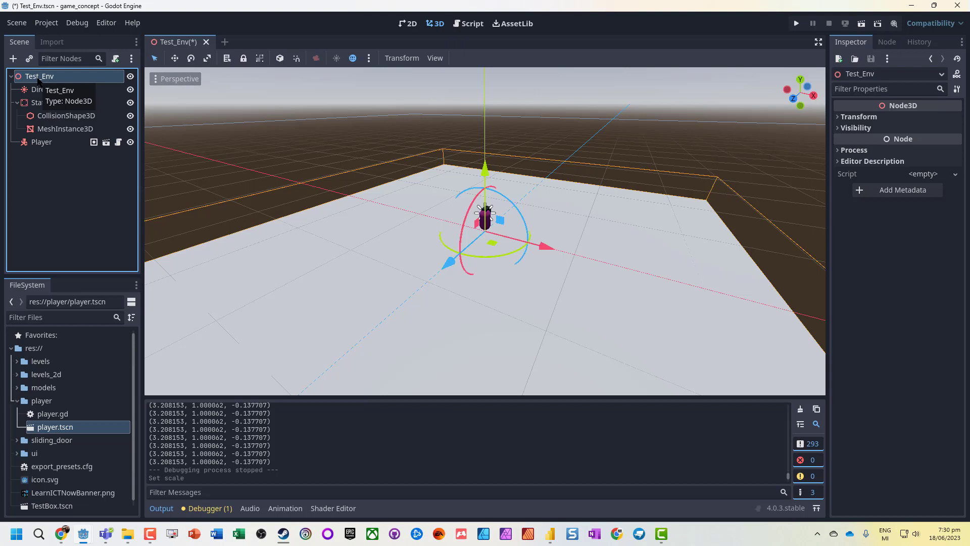
pyautogui.rightClick(38, 79)
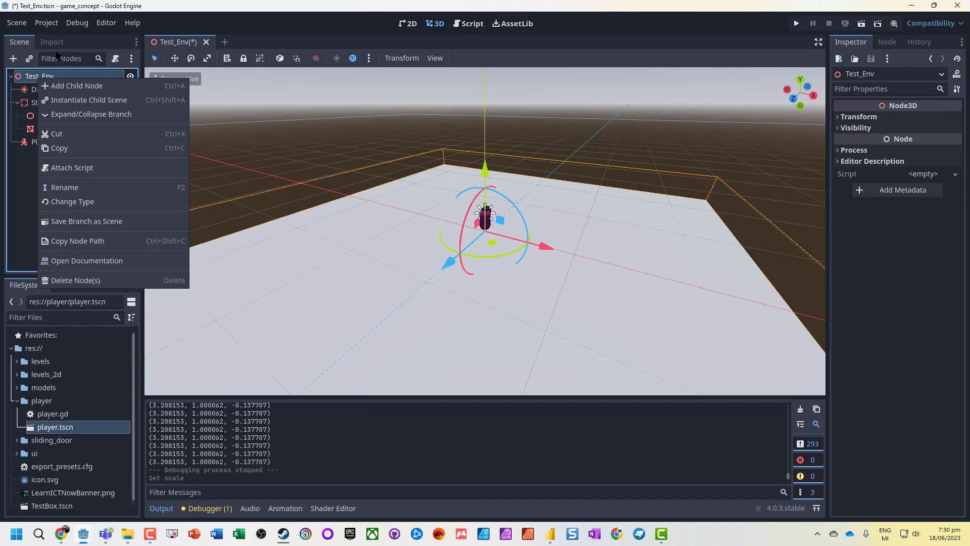
pyautogui.click(76, 86)
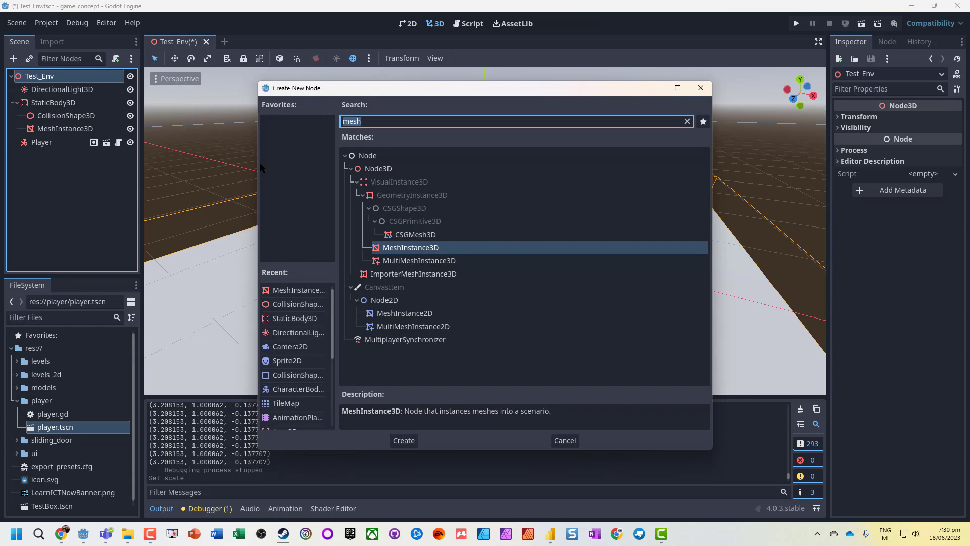
pyautogui.write('Node')
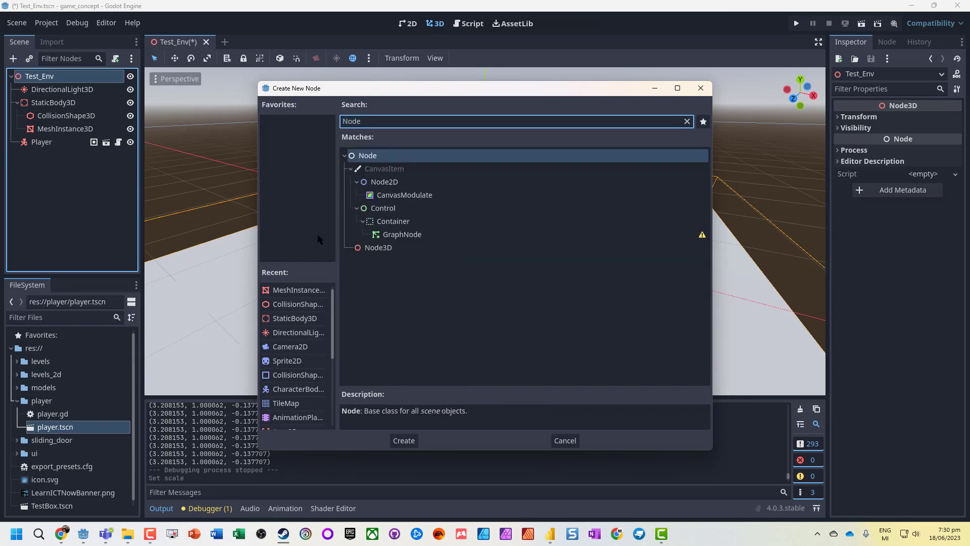
pyautogui.doubleClick(379, 248)
pyautogui.press('F2')
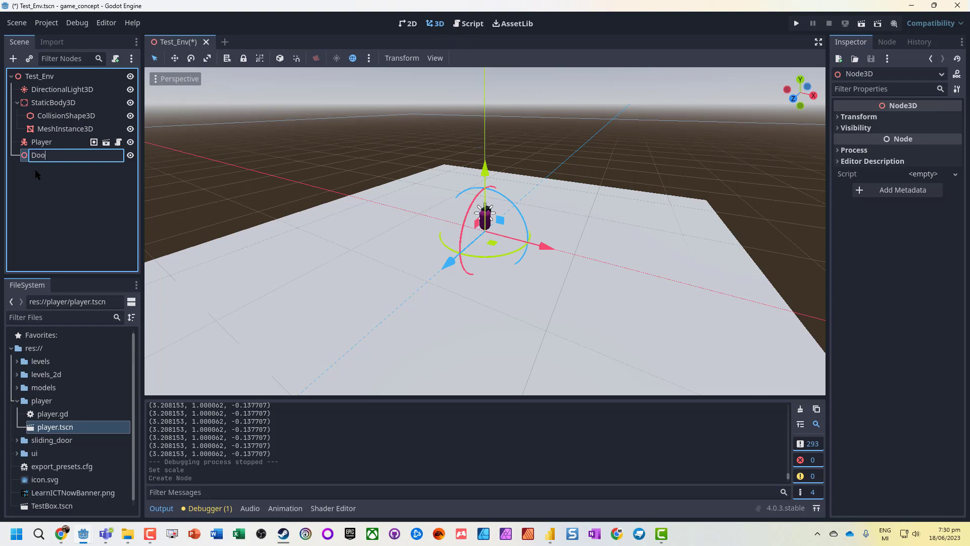
pyautogui.write('DoorTrigger')
pyautogui.press('Return')
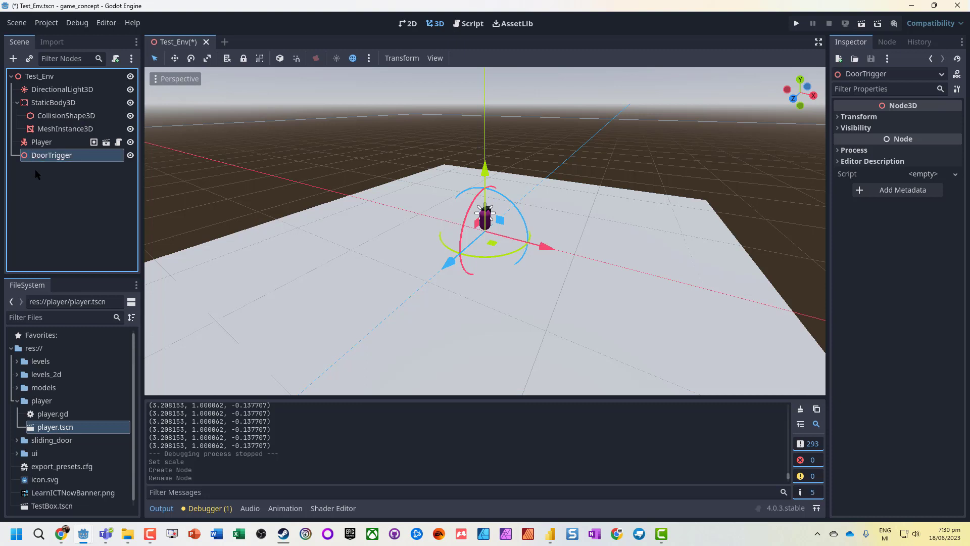
# - Add an Area3D as a child of DoorTrigger and duplicate it to get a second area
pyautogui.rightClick(58, 161)
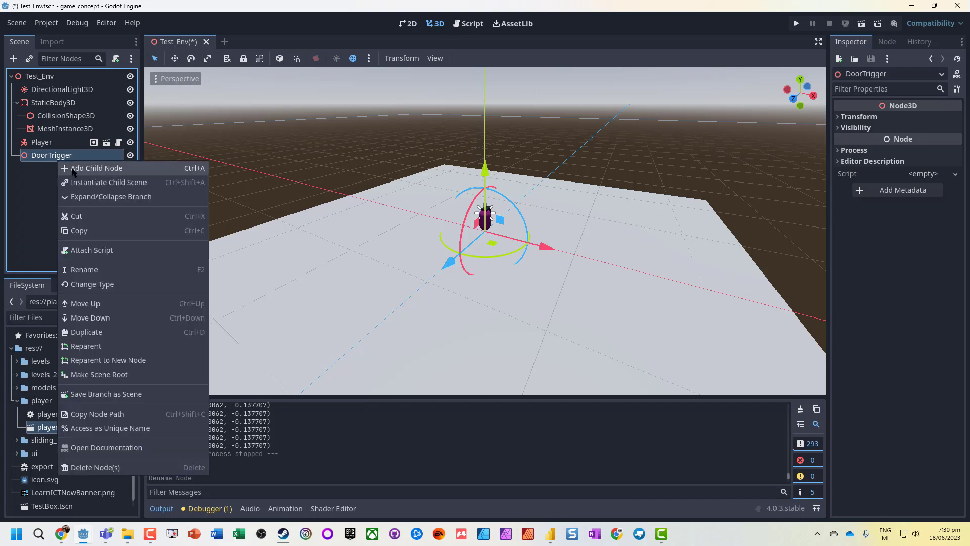
pyautogui.click(72, 168)
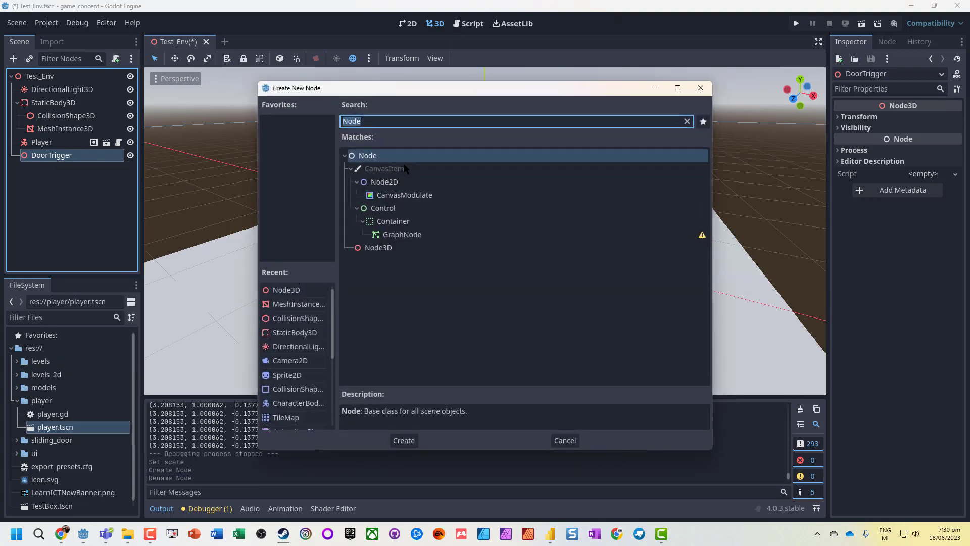
pyautogui.write('area')
pyautogui.click(393, 261)
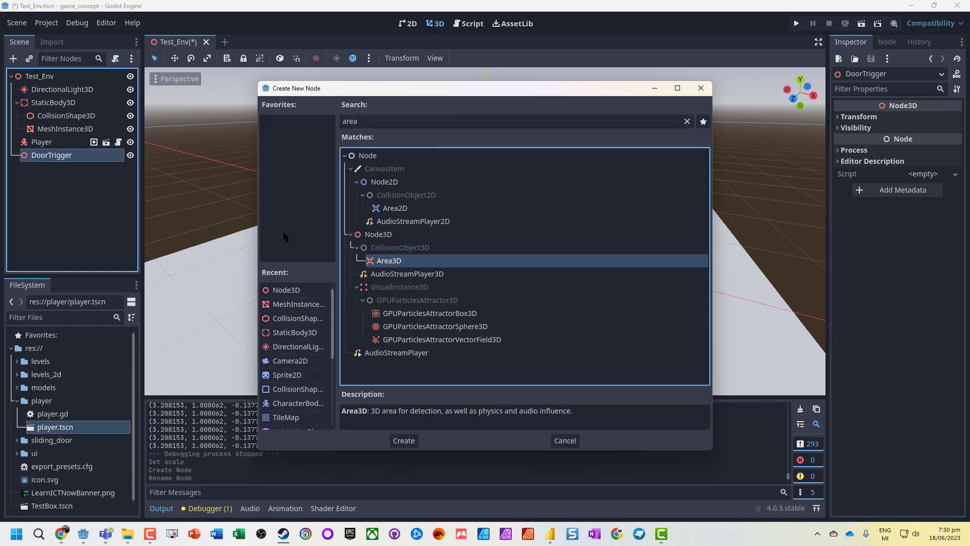
pyautogui.click(404, 440)
pyautogui.hotkey('ctrl', 'd')
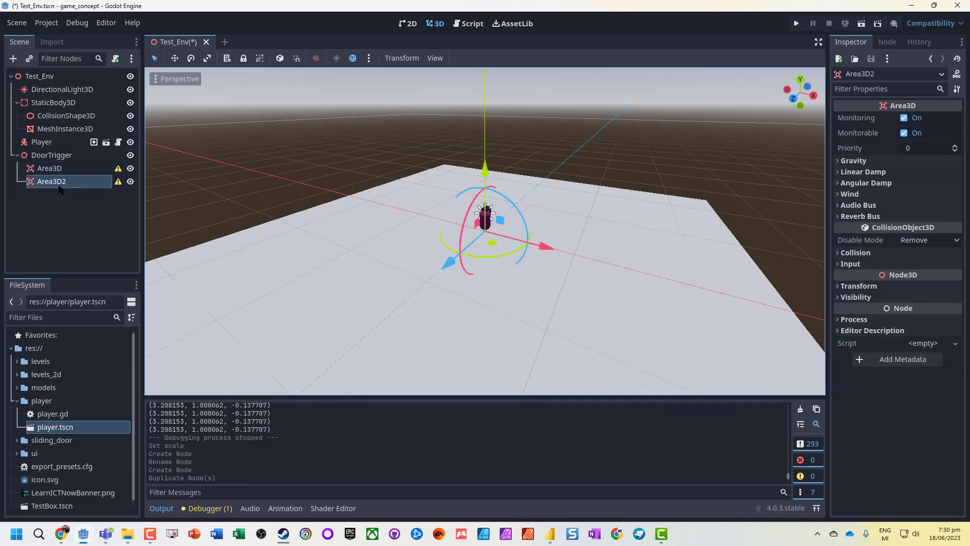
# - Add a StaticBody3D as a child of DoorTrigger and place it between the two Area3D nodes
pyautogui.rightClick(44, 157)
pyautogui.click(63, 162)
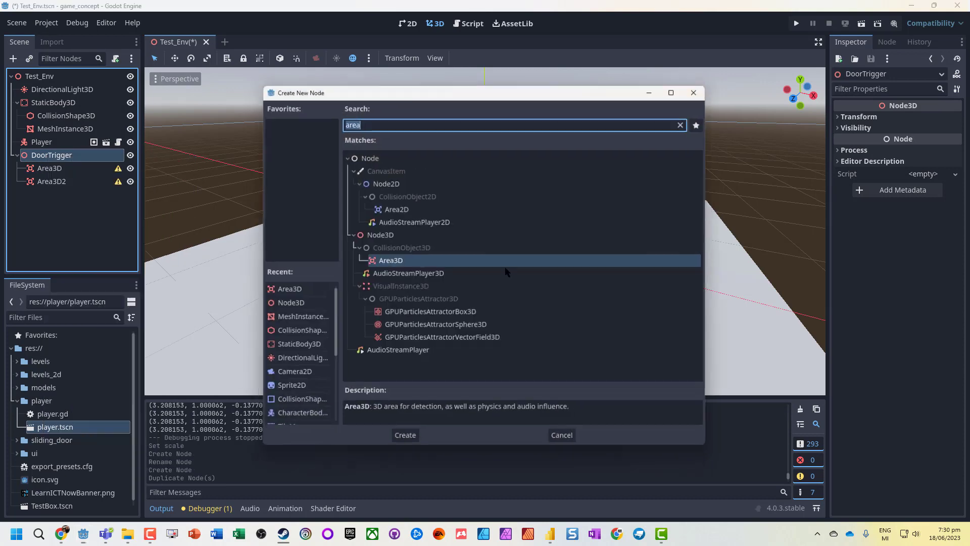
pyautogui.write('stati')
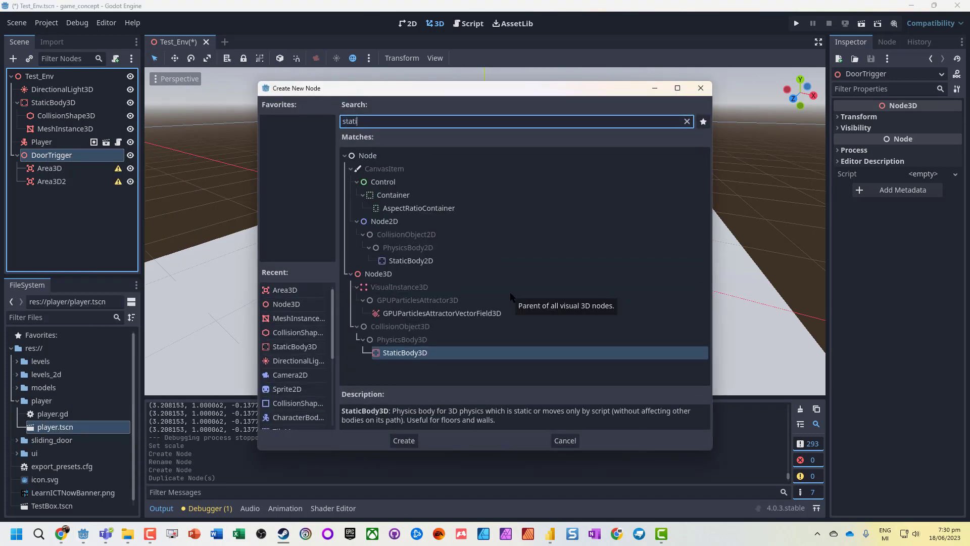
pyautogui.doubleClick(401, 352)
pyautogui.moveTo(43, 192); pyautogui.dragTo(47, 179)
# - Rename the first Area3D under DoorTrigger as TriggerAreaA and the second as TriggerAreaB
pyautogui.click(48, 169)
pyautogui.doubleClick(48, 168)
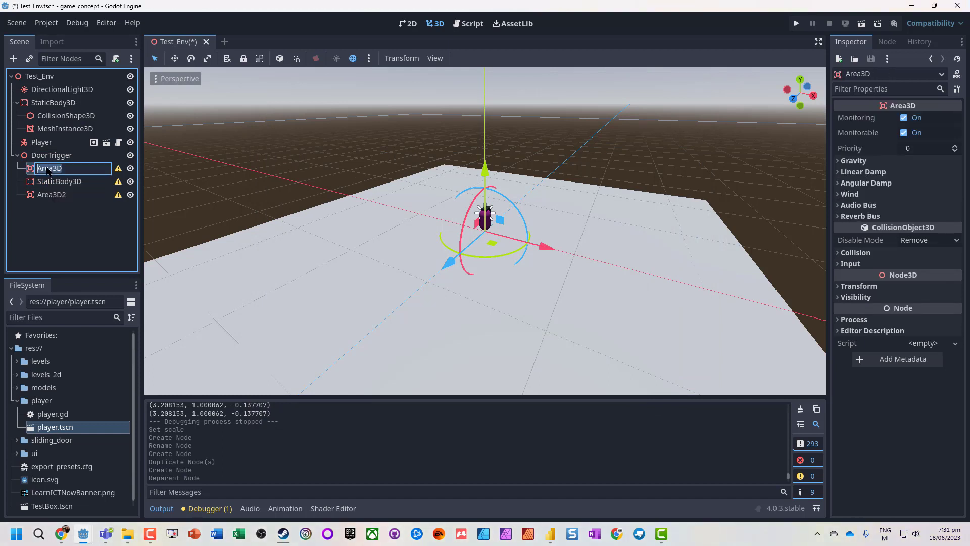
pyautogui.write('TriggerAreaA')
pyautogui.press('Return')
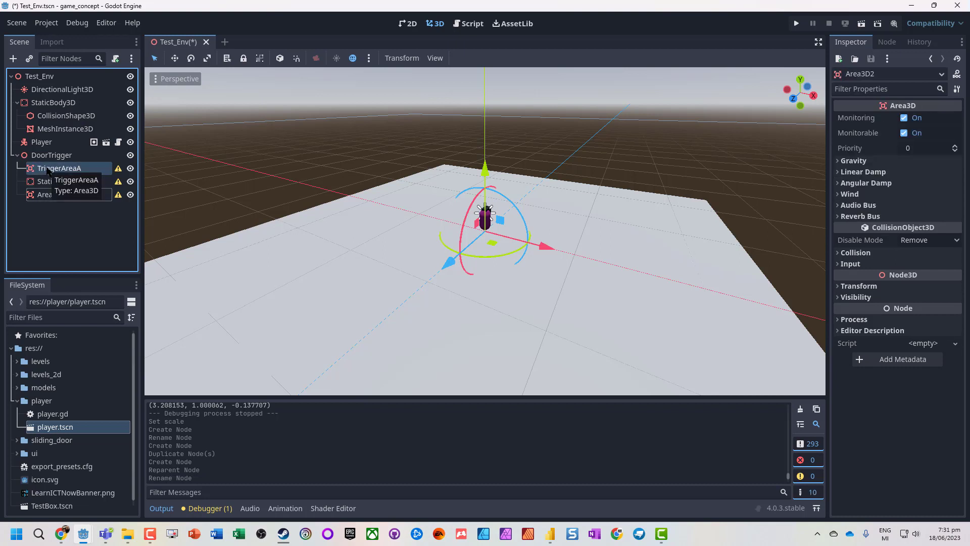
pyautogui.doubleClick(41, 197)
pyautogui.write('TriggerArea')
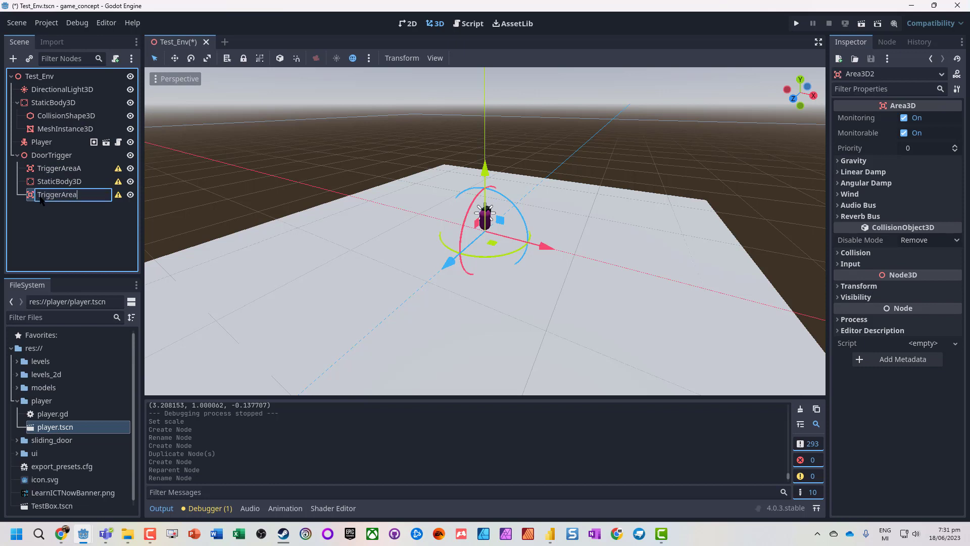
pyautogui.write('B')
pyautogui.press('Return')
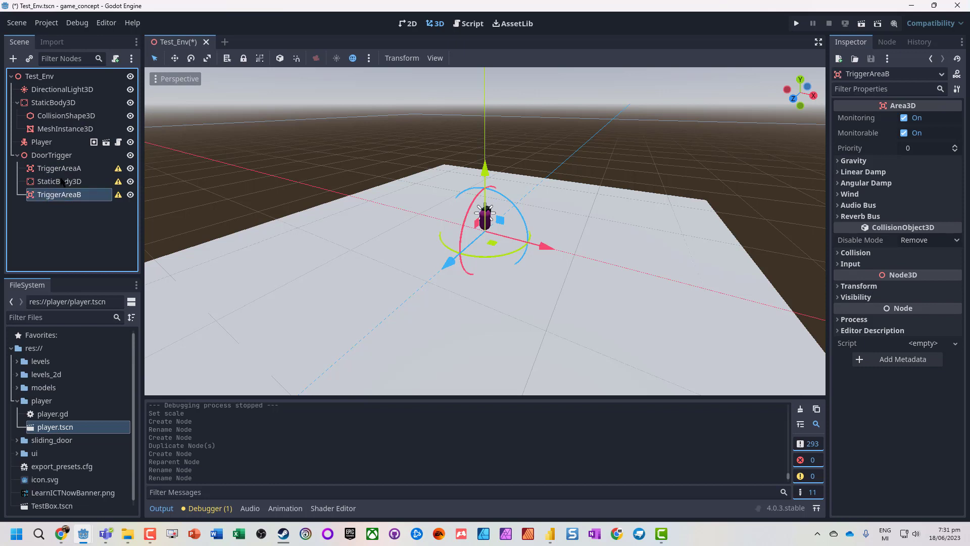